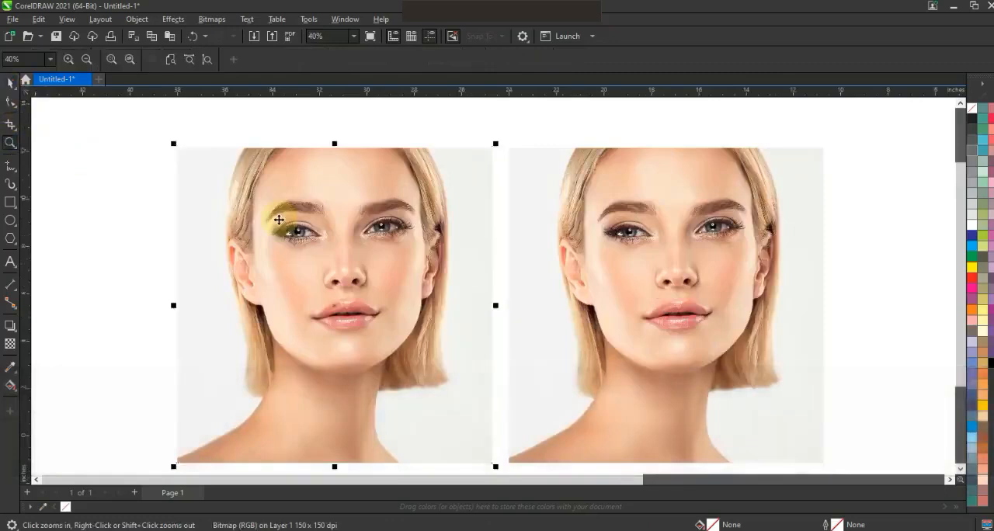
- Convert the selected colour portrait to a grayscale bitmap at 300 dpi
click(211, 18)
click(215, 37)
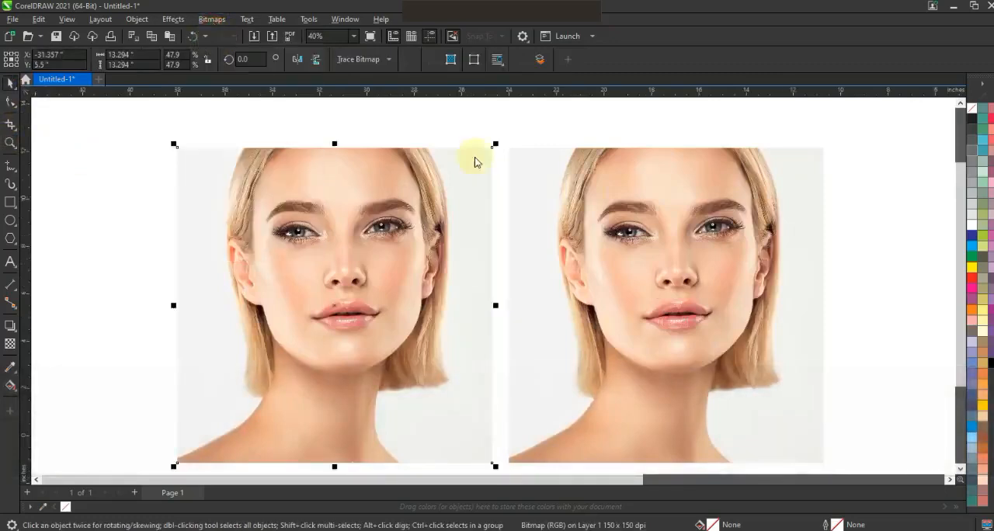
drag(522, 185, 705, 123)
click(704, 285)
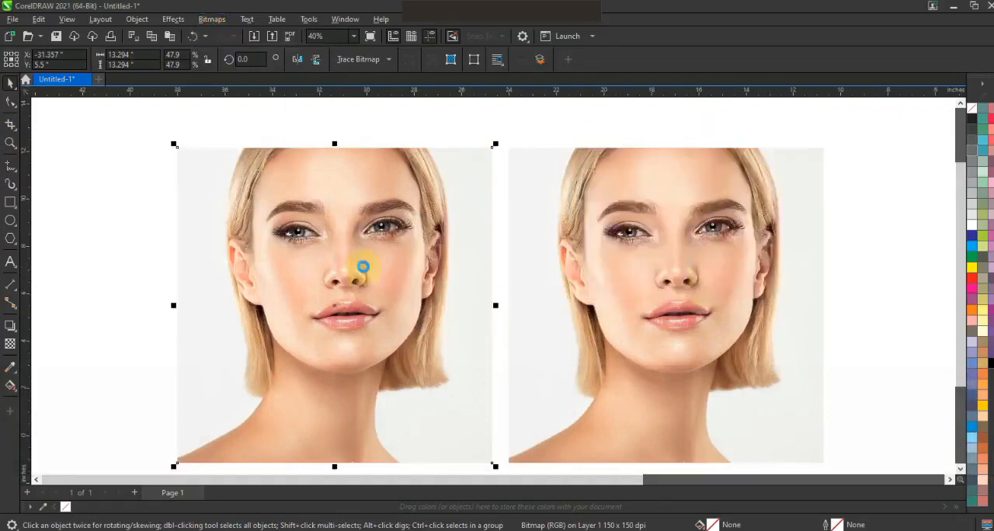
- Darken the grayscale portrait with a Gamma adjustment of 0.38
click(184, 23)
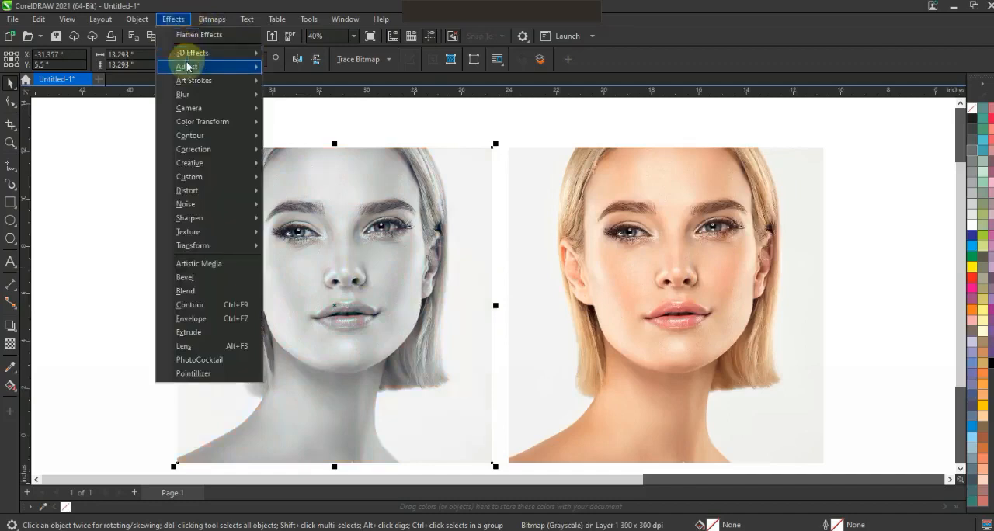
mouse_move(187, 67)
click(297, 192)
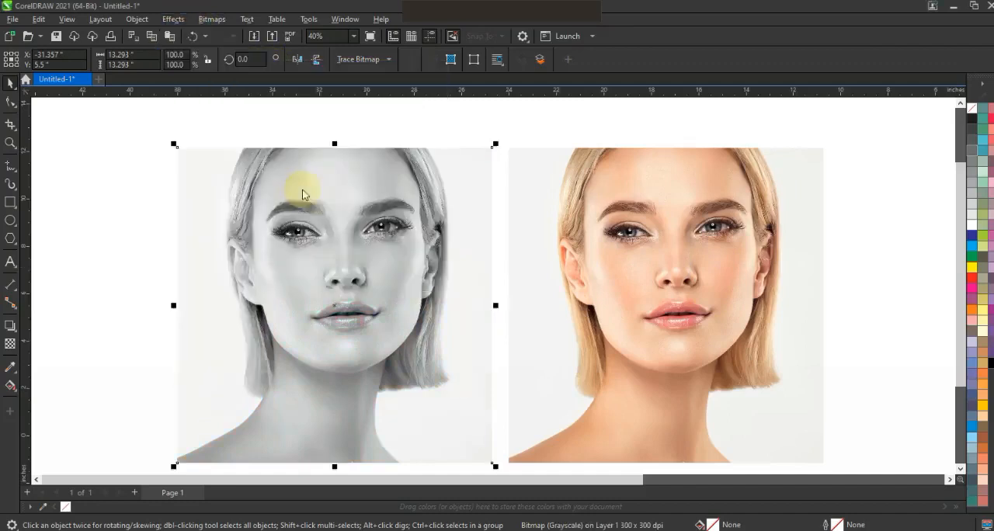
click(477, 262)
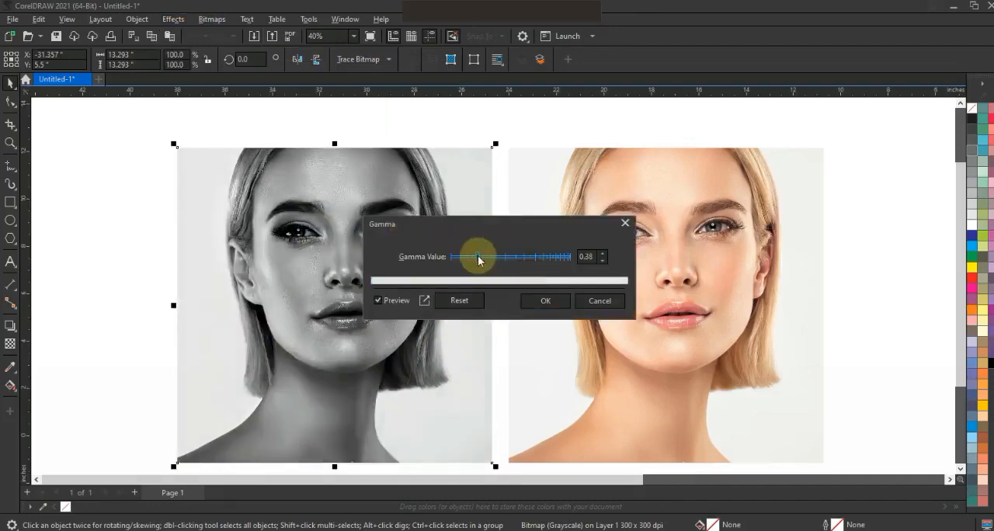
click(543, 301)
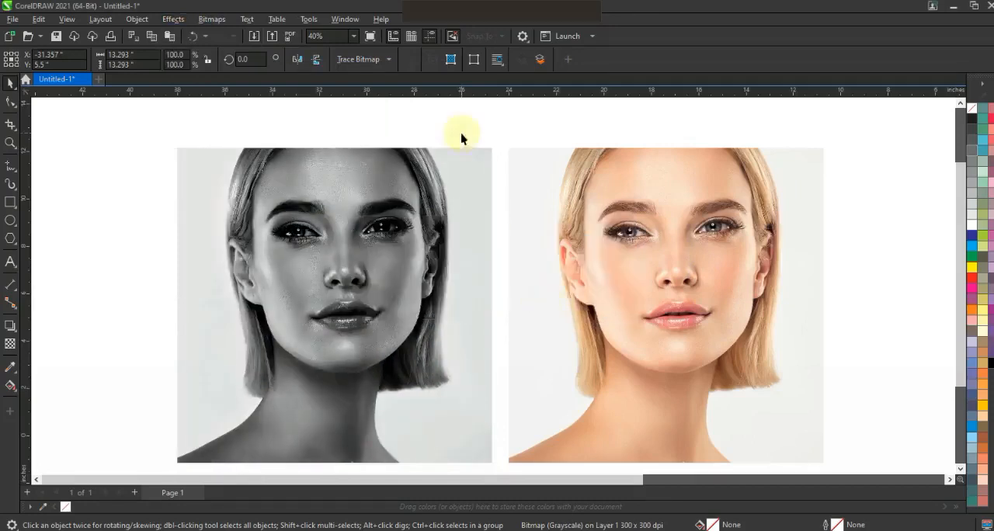
click(461, 133)
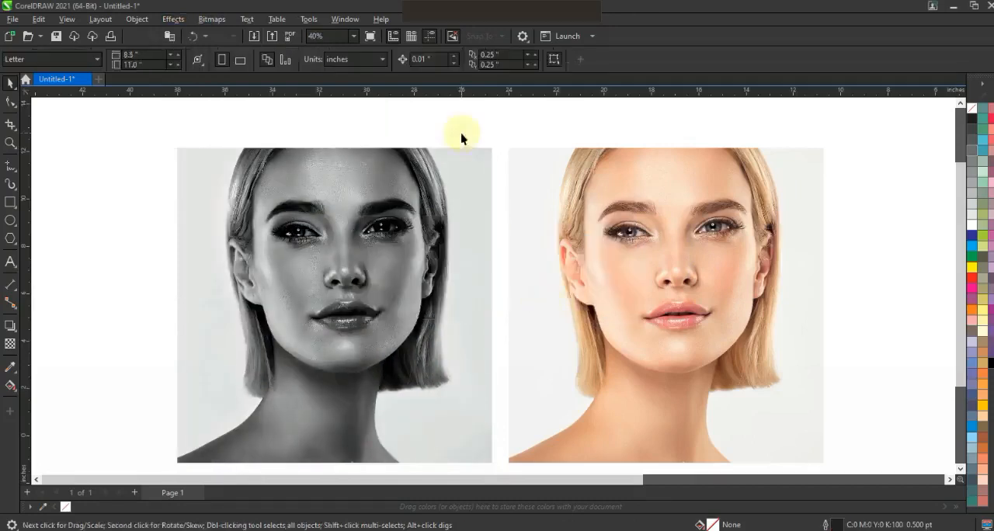
- Draw a rectangle about 13.1 by 13.04 inches just inside the edges of the grayscale portrait
click(10, 203)
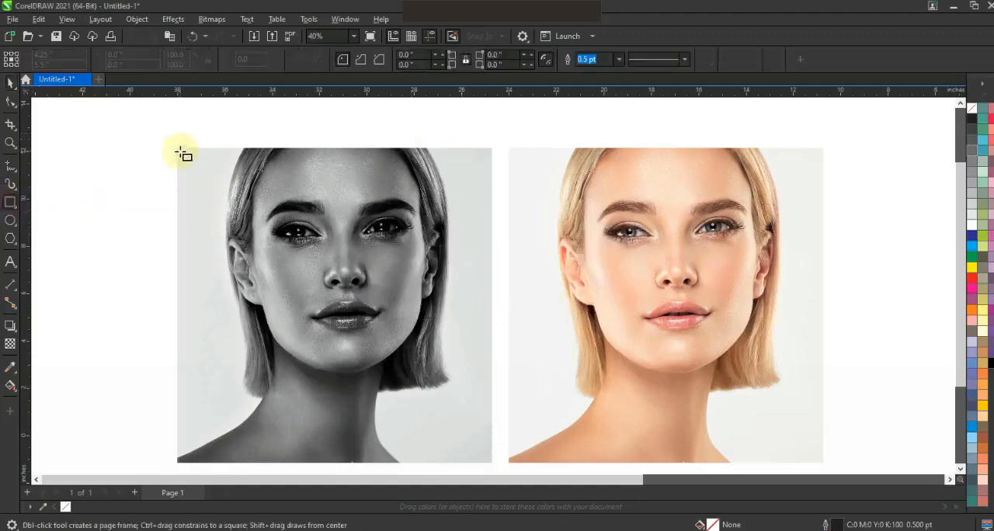
mouse_move(178, 149)
mouse_down()
mouse_move(437, 388)
mouse_move(490, 461)
mouse_up()
click(10, 84)
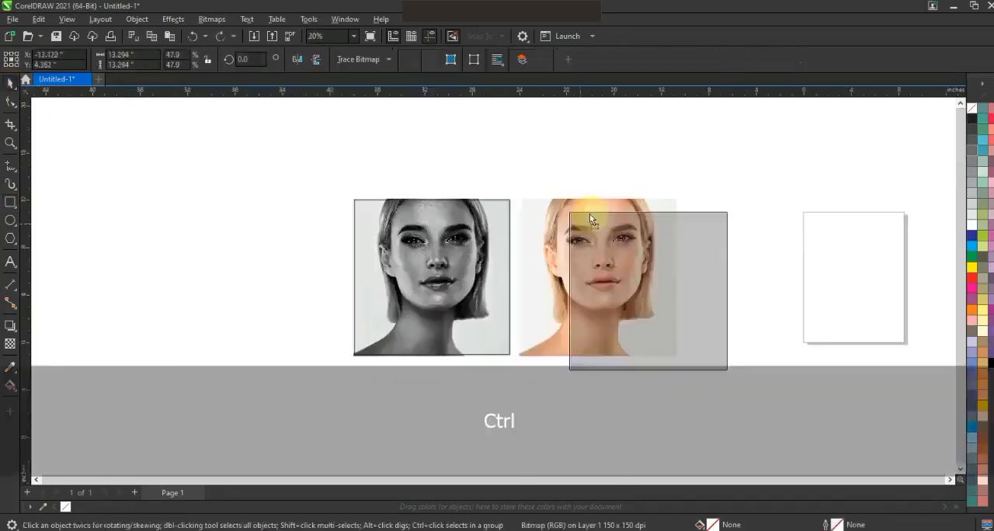
mouse_move(586, 213)
mouse_down()
mouse_move(567, 233)
mouse_move(585, 232)
mouse_up()
key(ctrl+z)
- PowerClip the grayscale portrait inside the rectangle drawn over it
click(438, 251)
key(shift+F2)
key(Escape)
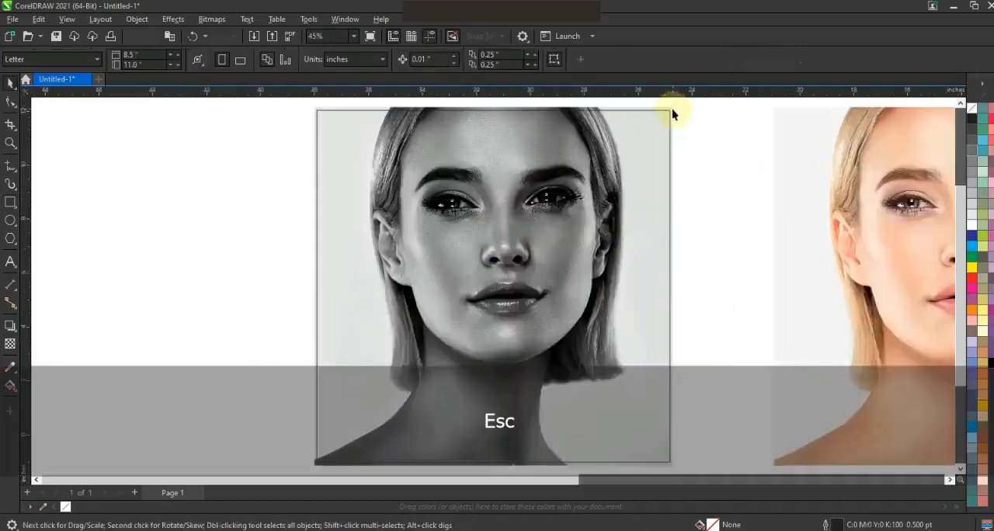
click(673, 109)
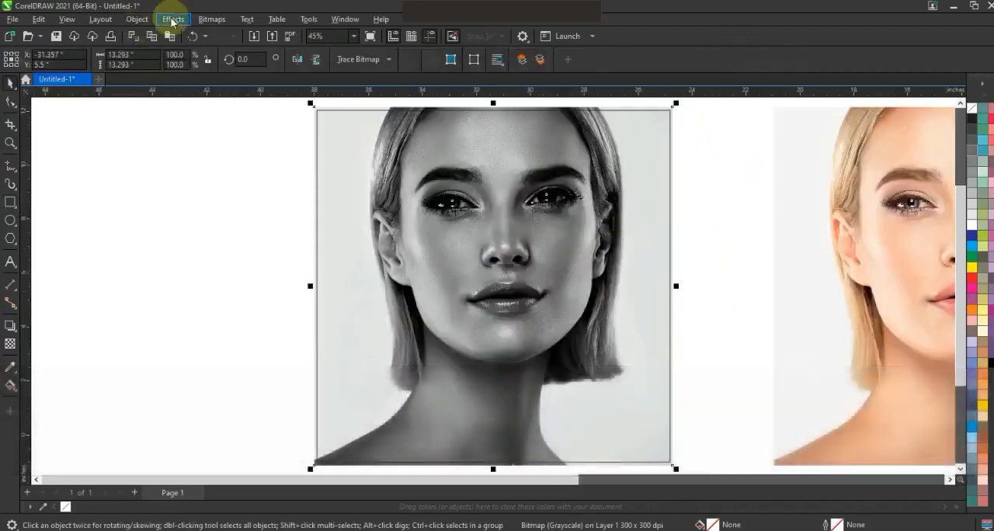
click(137, 20)
mouse_move(233, 67)
click(338, 70)
click(472, 110)
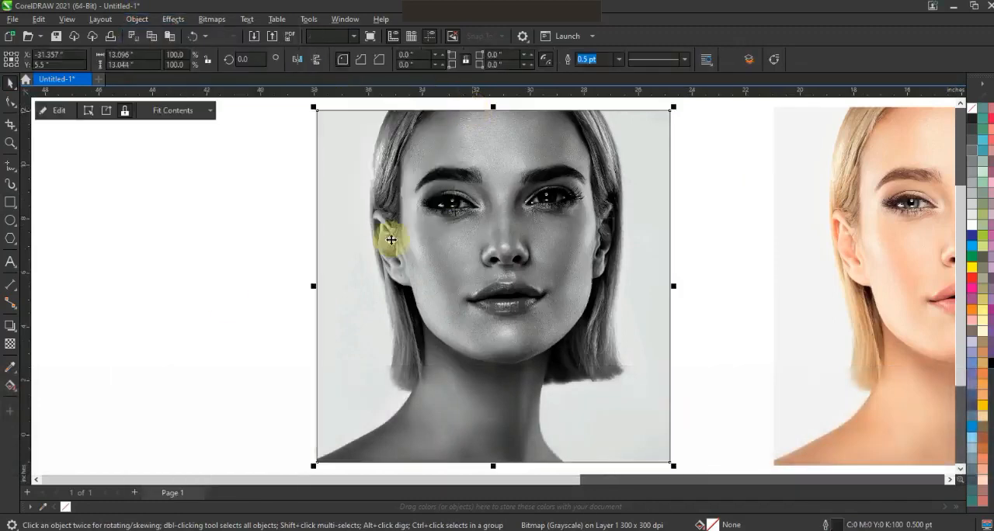
- Draw a vertical straight line about 15.3 inches long through the middle of the grayscale portrait, extending past both edges
click(225, 305)
key(F3)
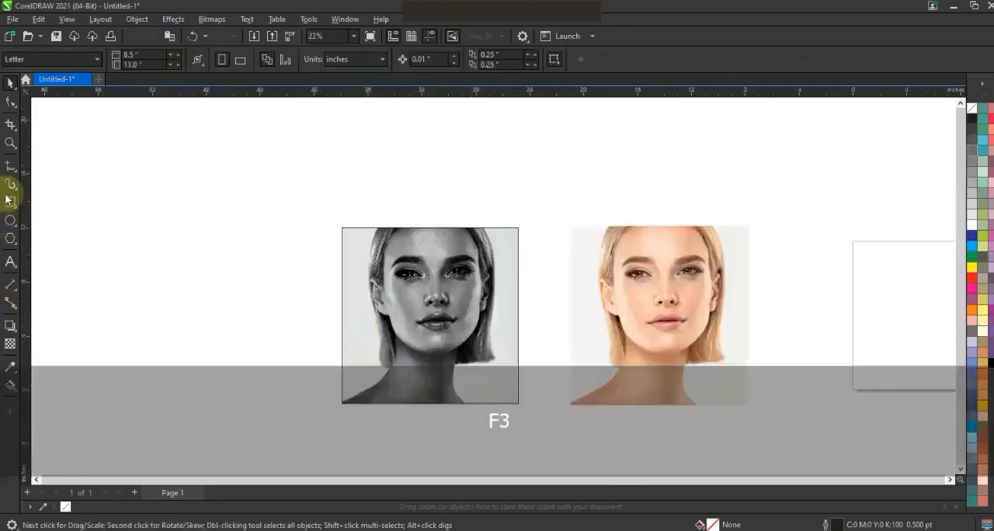
click(11, 169)
click(434, 216)
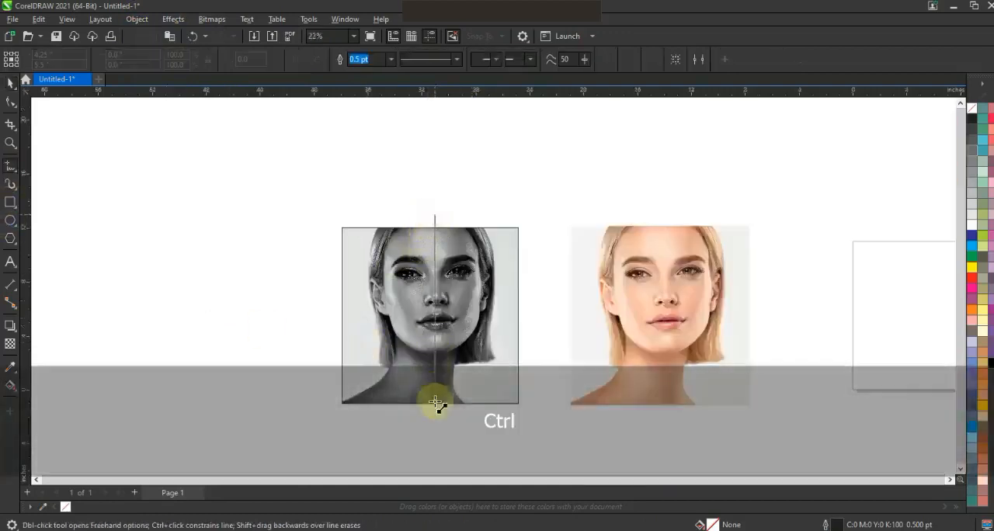
click(434, 422)
click(11, 83)
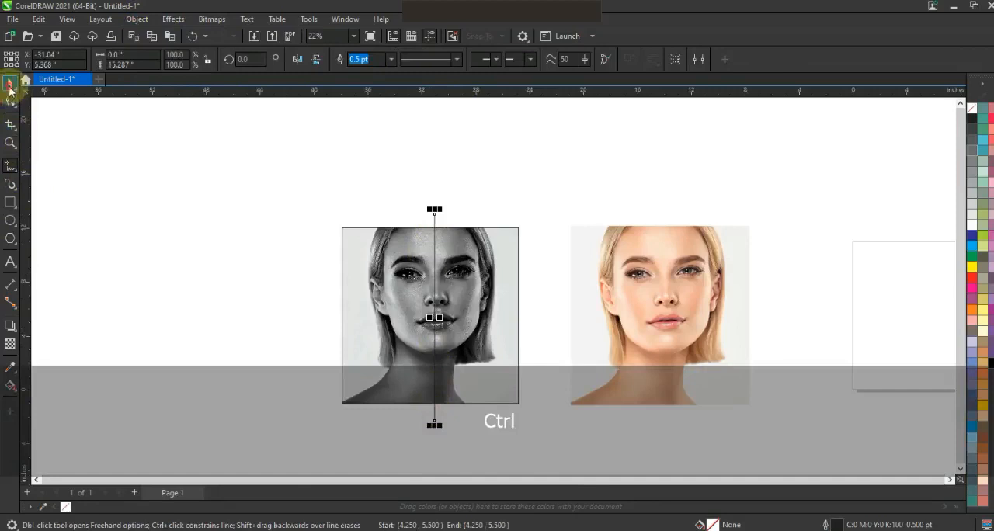
- Add a copy of the vertical line rotated 90° about its centre and combine both lines into one cross
click(435, 220)
drag(440, 202, 502, 320)
shift+click(434, 215)
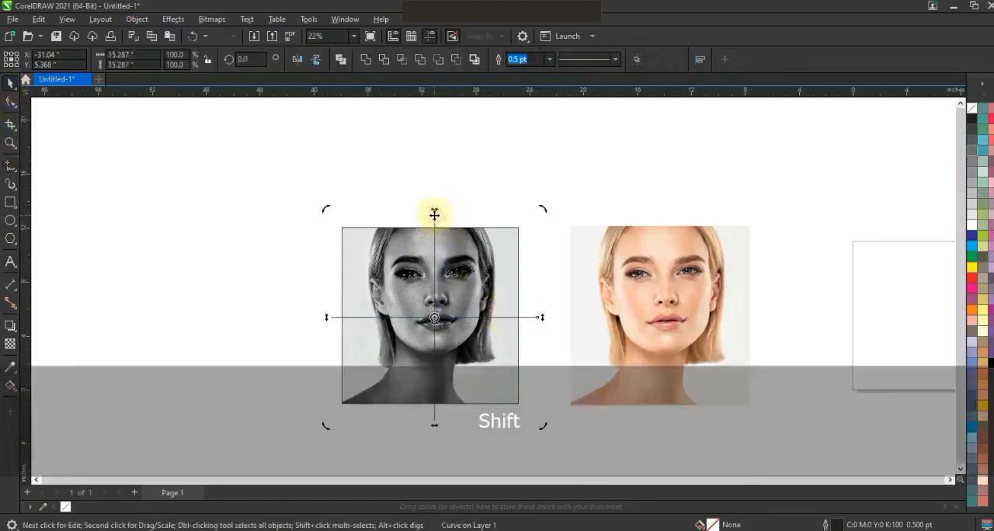
click(341, 61)
- Convert the cross's outline to an object
click(139, 22)
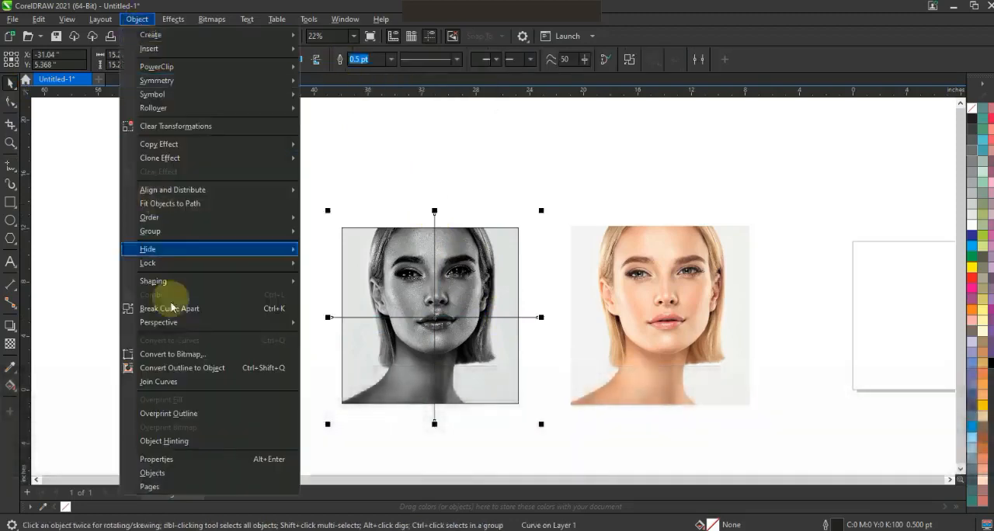
click(176, 368)
click(173, 254)
- Trim the framed grayscale portrait with the cross, and delete the cross
click(435, 215)
shift+click(499, 243)
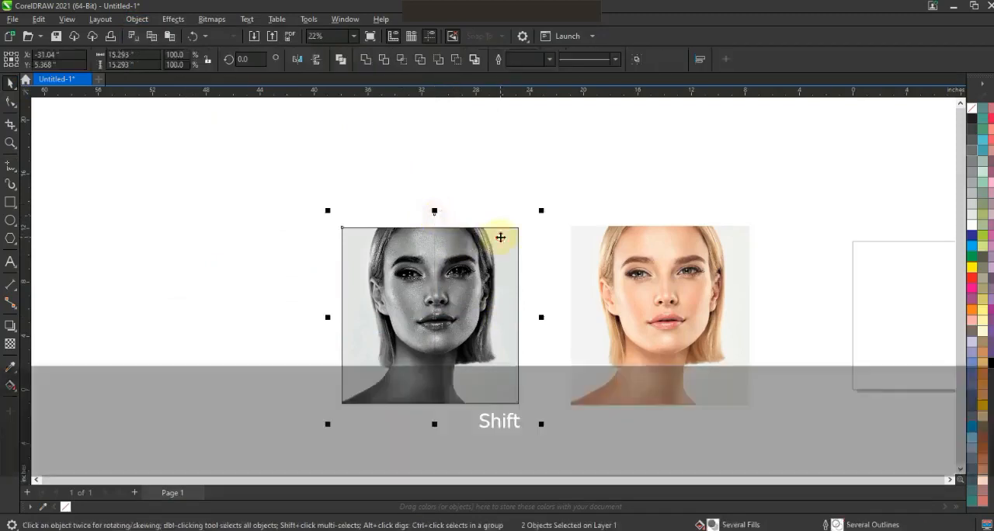
click(383, 60)
click(411, 160)
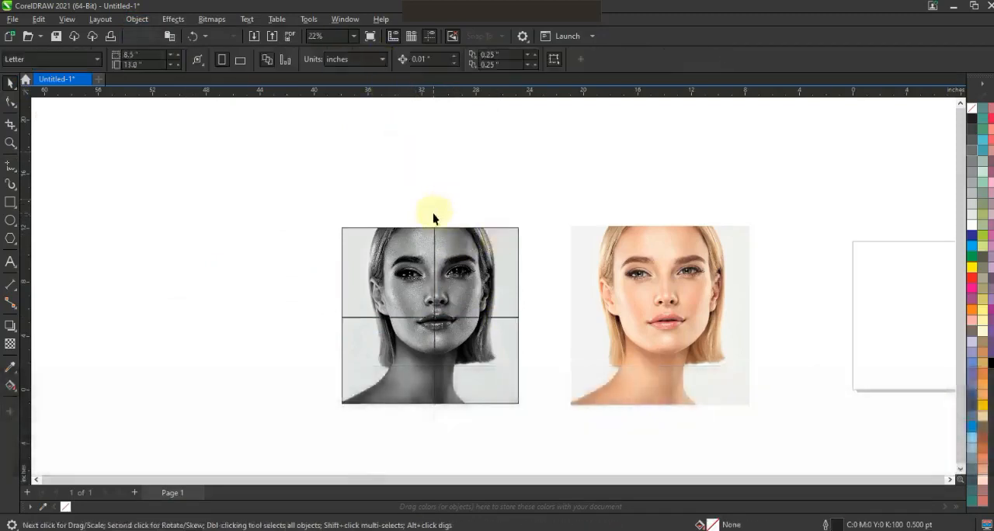
click(459, 241)
key(Delete)
- Align the trimmed grayscale portrait with the colour portrait by their vertical centre axes so that it covers the colour one
click(469, 254)
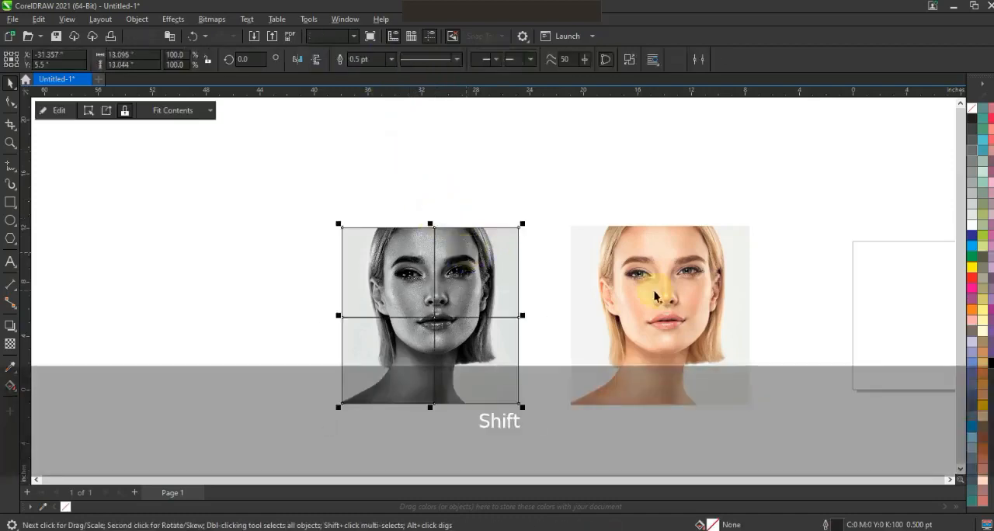
shift+click(655, 292)
key(c)
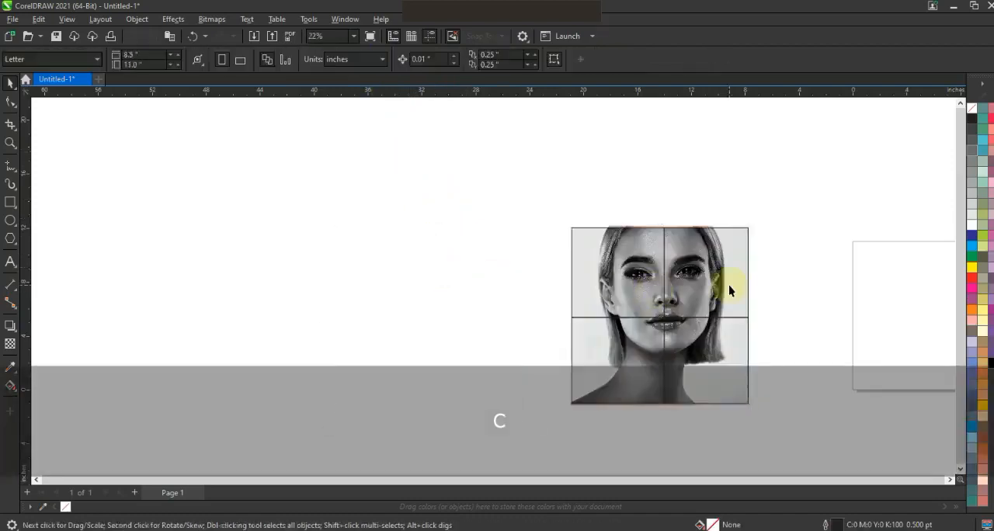
- Remove the outline from the trimmed grayscale portrait and break it apart into four separate quarters
key(shift+F2)
key(Escape)
click(611, 271)
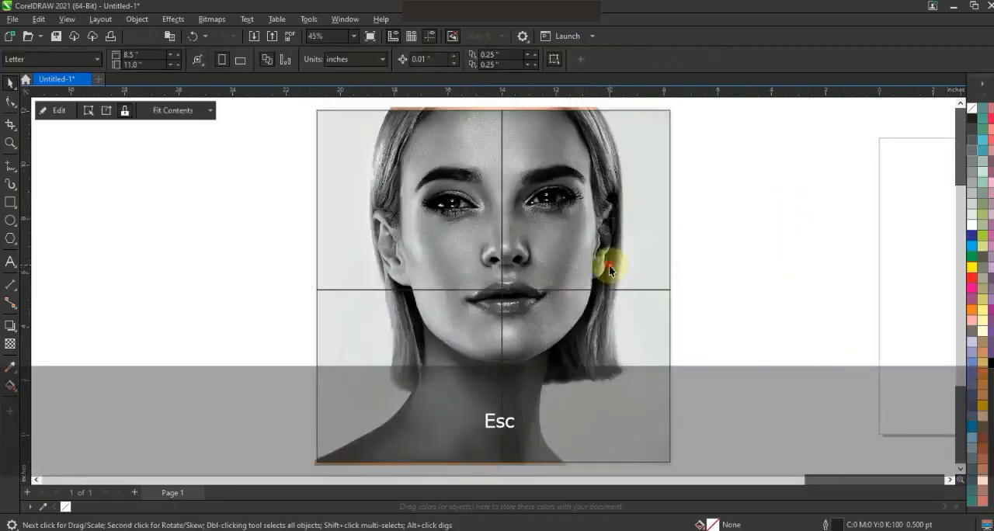
right_click(971, 109)
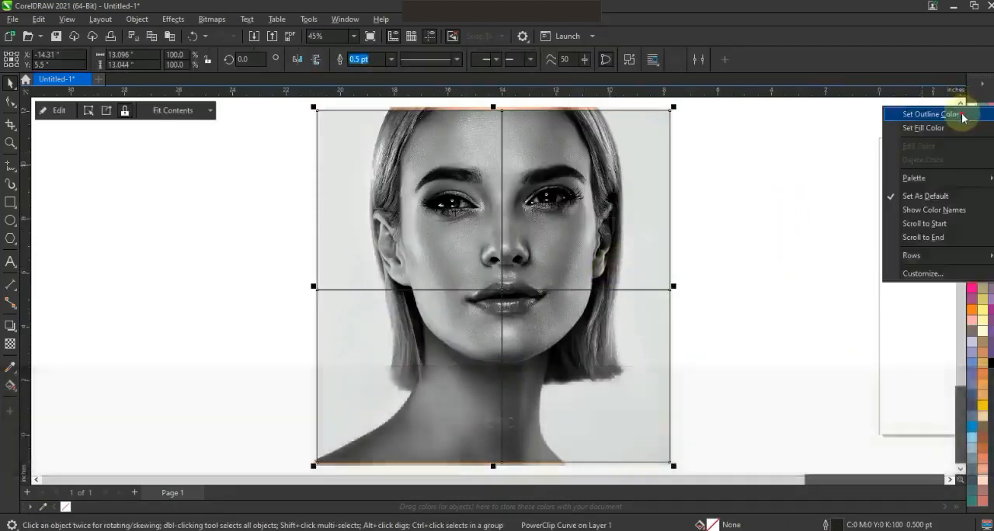
click(963, 114)
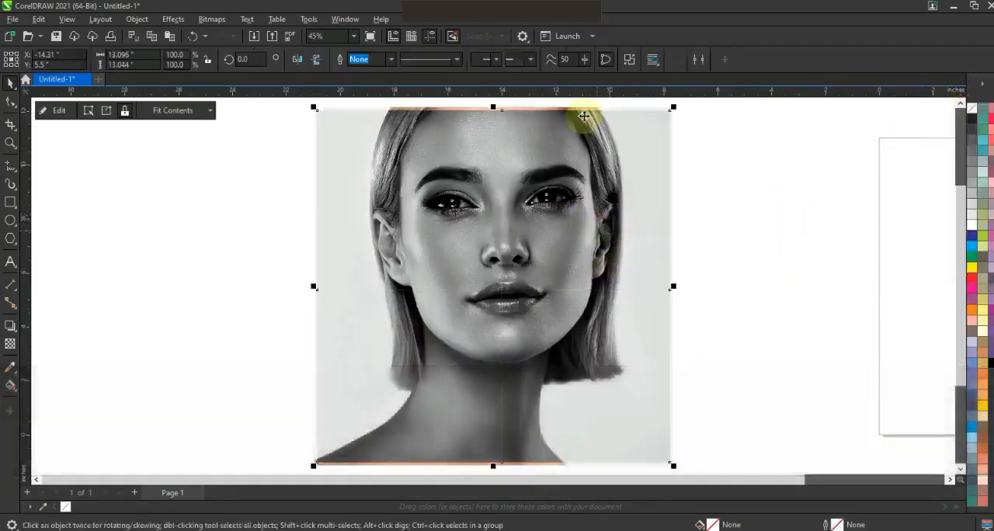
click(629, 59)
click(745, 199)
- Move the separated quarters away from the portrait to check the cuts, and undo the moves
drag(606, 228, 676, 218)
key(ctrl+z)
key(ctrl+z)
key(ctrl+z)
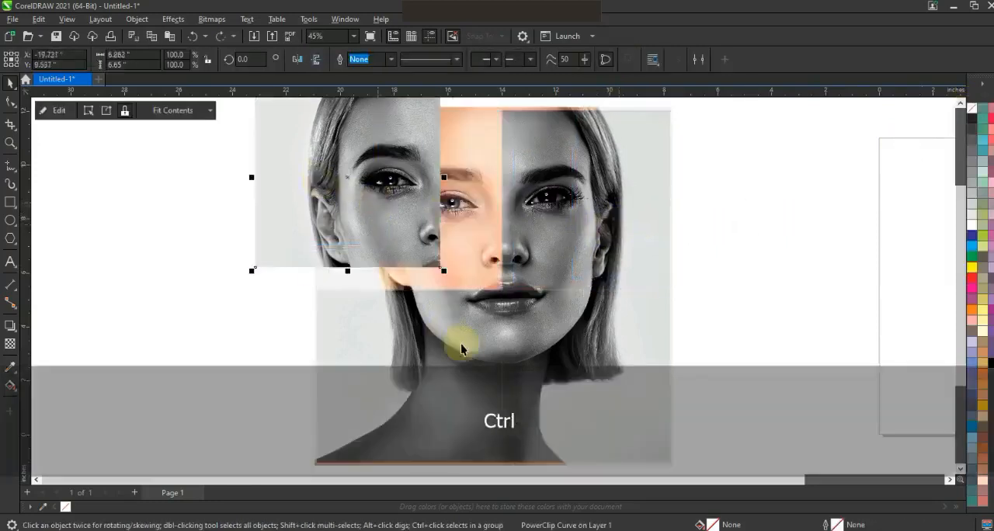
key(ctrl+z)
key(ctrl+z)
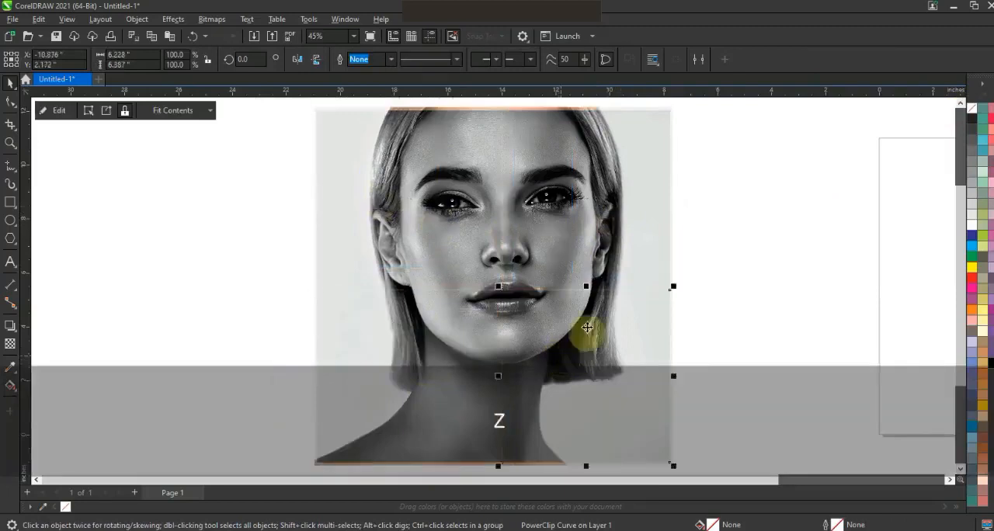
- Convert the upper-left quarter of the grayscale portrait to a bitmap
click(333, 152)
click(213, 20)
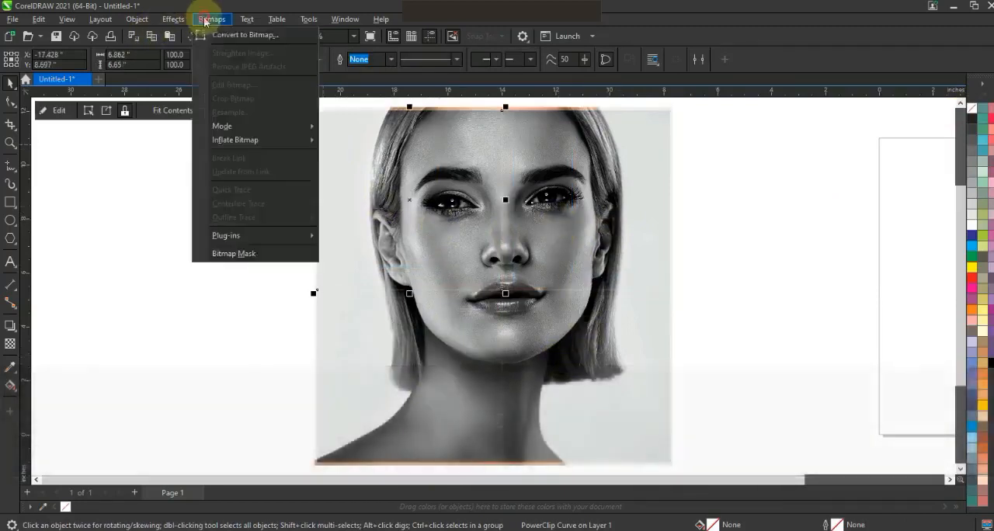
click(208, 35)
click(533, 346)
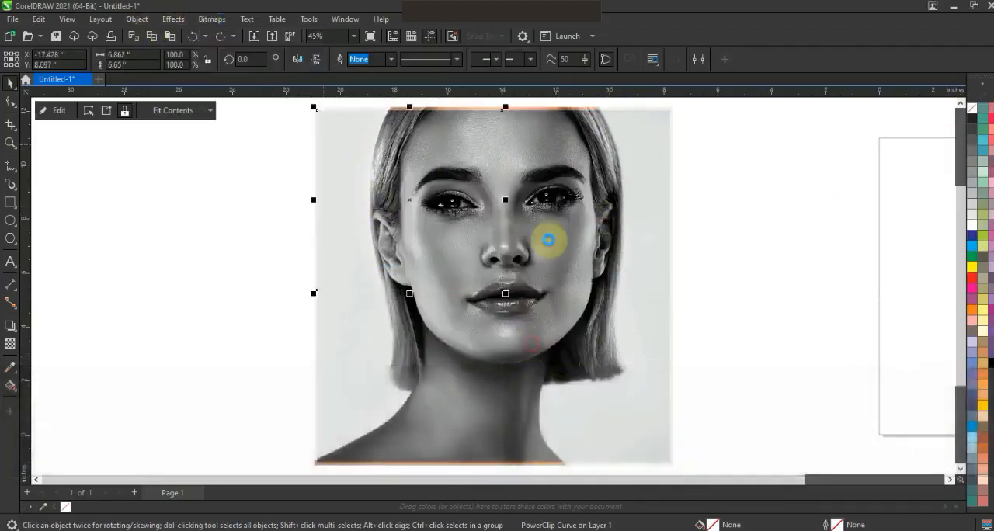
- Convert the upper-right quarter of the grayscale portrait to a bitmap
click(550, 233)
click(213, 19)
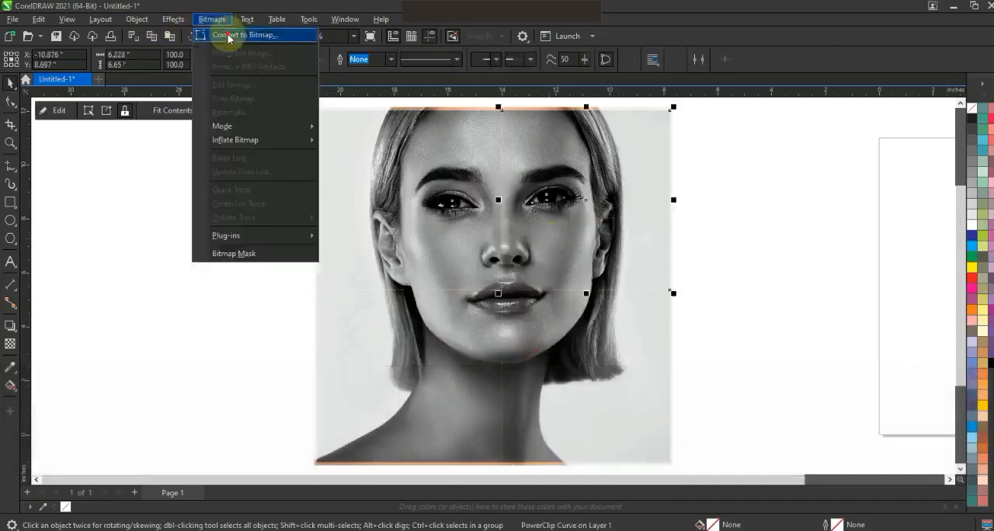
click(214, 35)
click(573, 342)
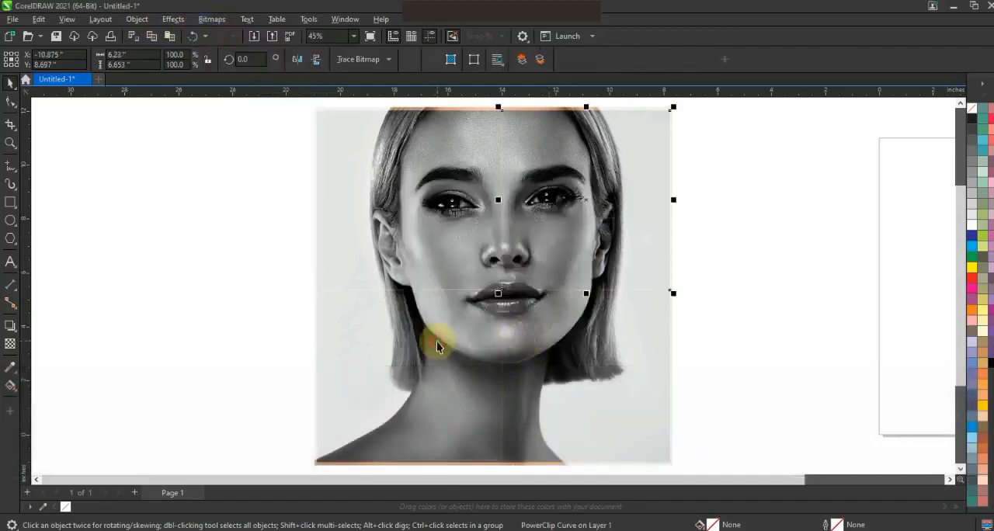
- Convert the lower-left quarter of the grayscale portrait to a bitmap
click(436, 341)
click(212, 19)
click(215, 35)
click(506, 340)
- Convert the lower-right quarter of the grayscale portrait to a bitmap
click(563, 344)
click(213, 19)
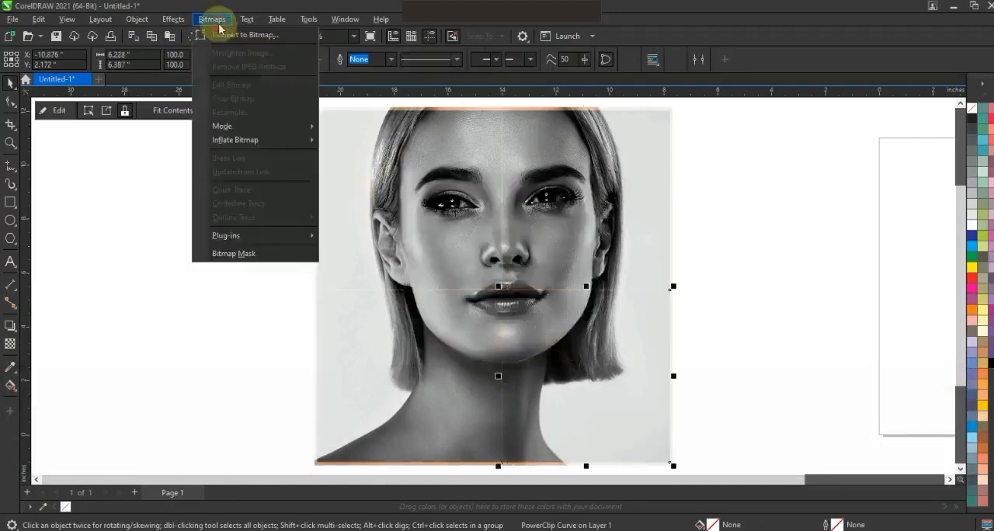
click(214, 34)
click(546, 340)
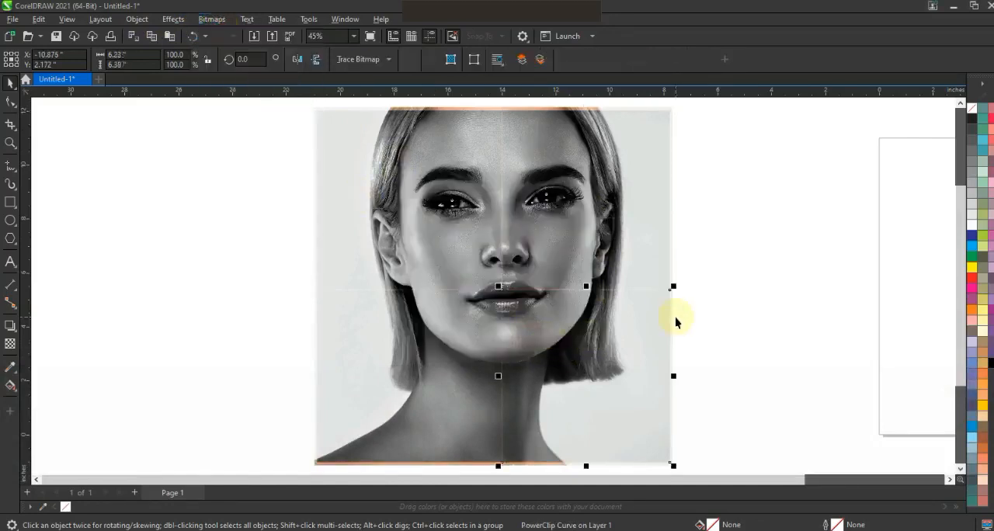
- Move the four quarters and the colour portrait beneath them together about 14 inches farther away from the page
key(F3)
drag(679, 408, 410, 189)
drag(589, 274, 570, 386)
click(10, 143)
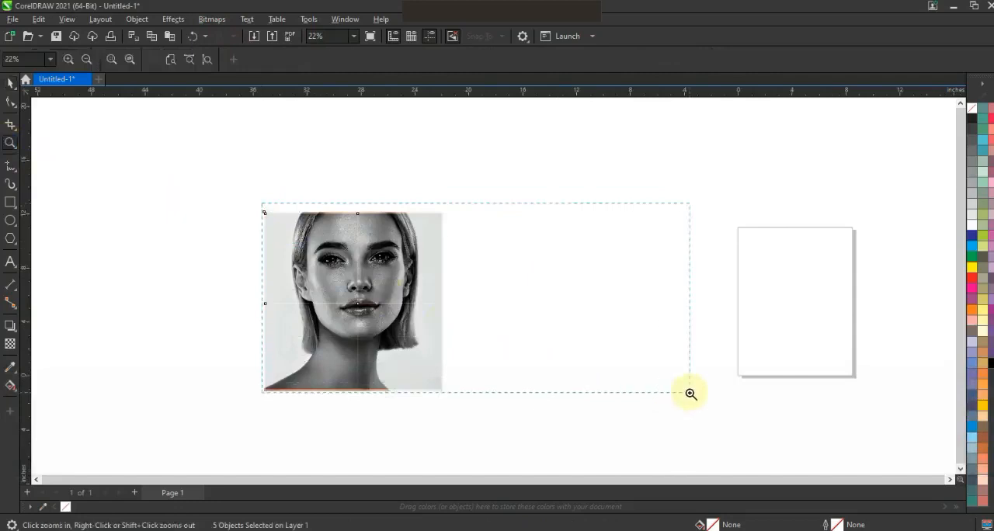
drag(690, 393, 690, 394)
key(space)
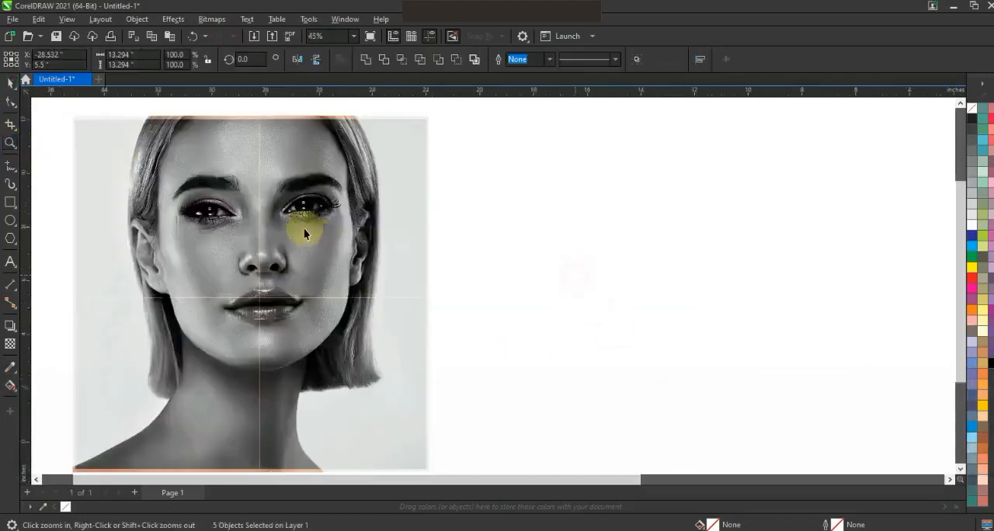
- Apply a Page Curl to the upper-right grayscale quarter, curling its lower-left corner with 70% width and 63% height
click(303, 228)
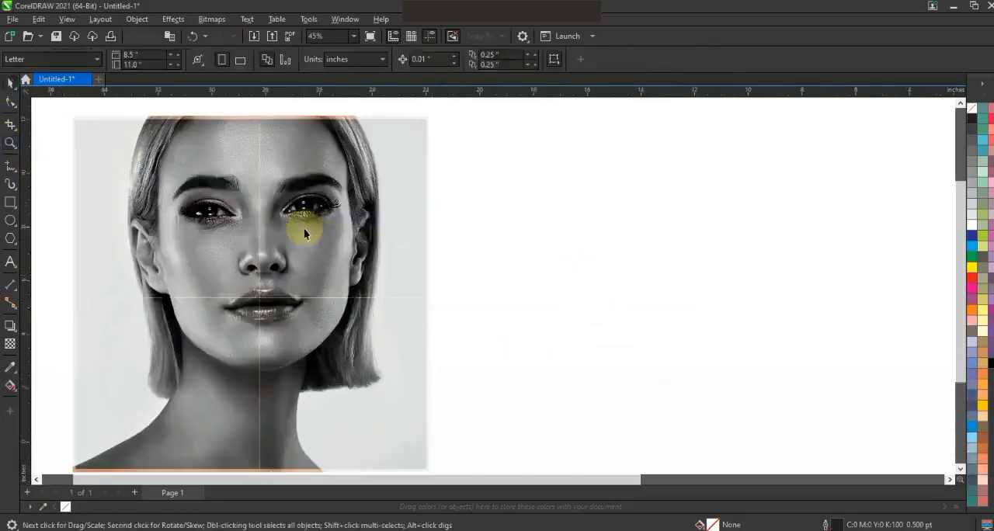
click(175, 20)
mouse_move(193, 53)
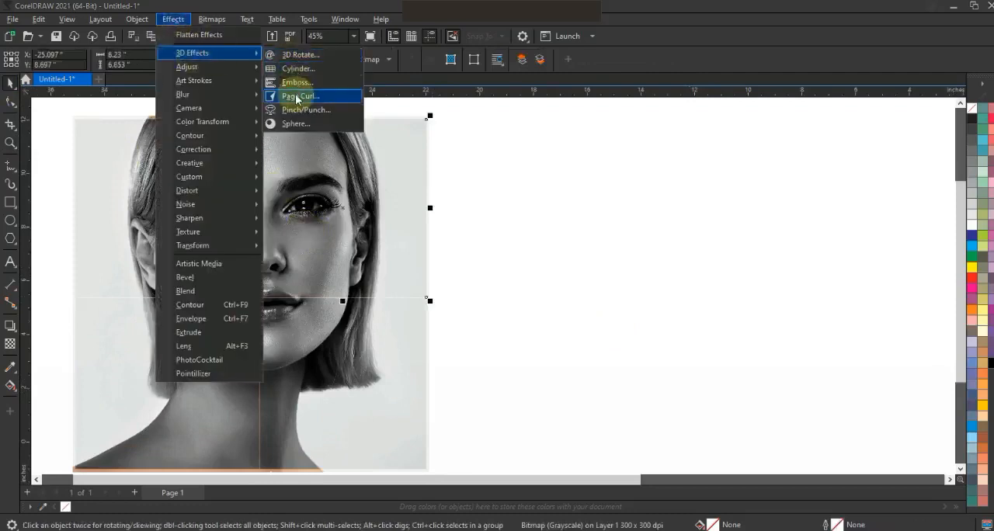
click(375, 139)
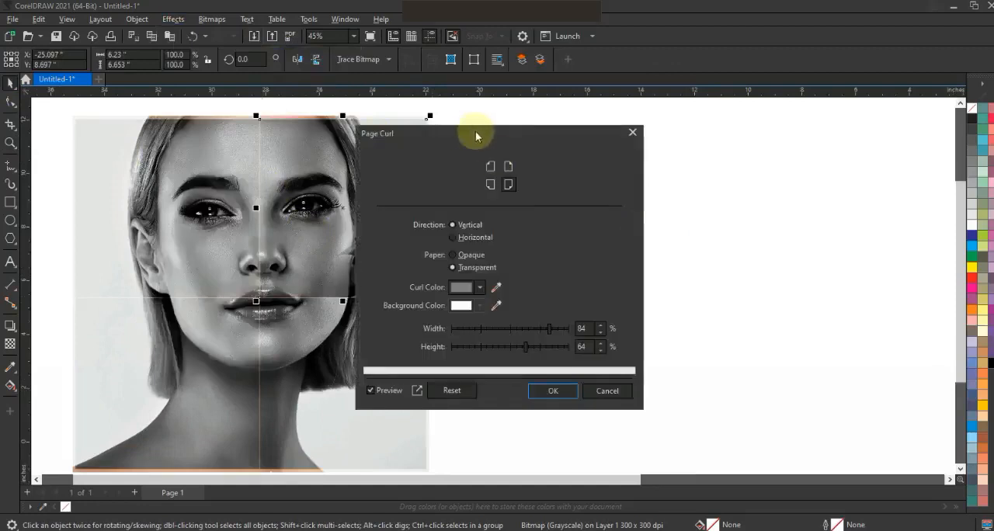
drag(475, 134, 620, 144)
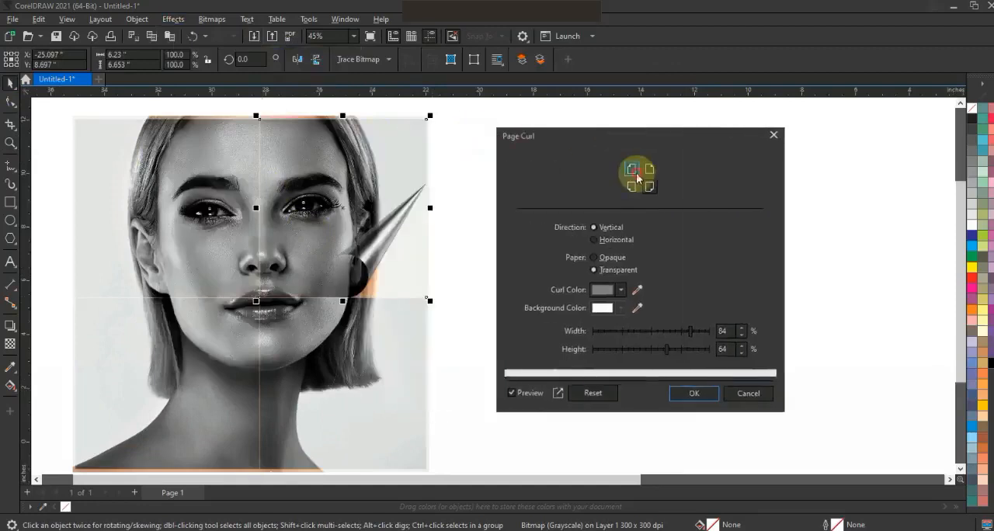
click(630, 177)
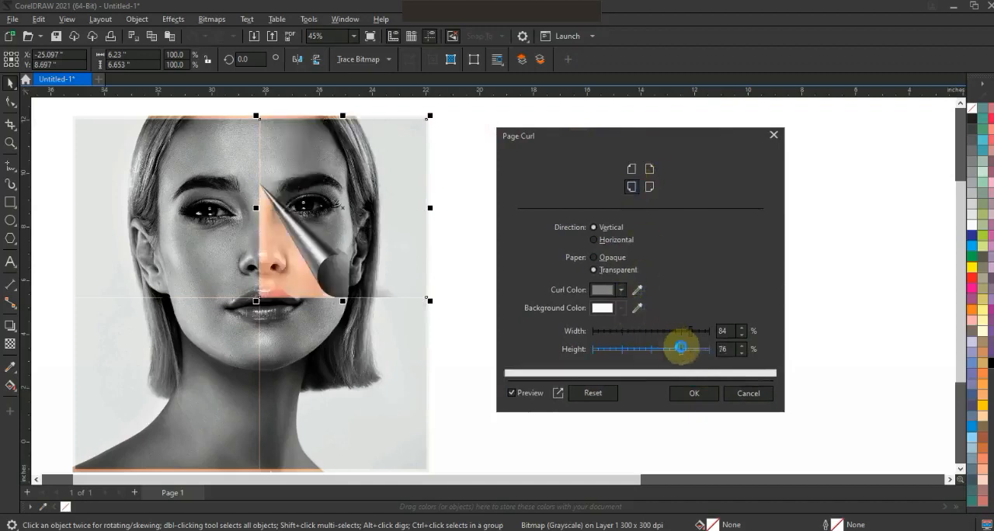
click(681, 348)
click(664, 334)
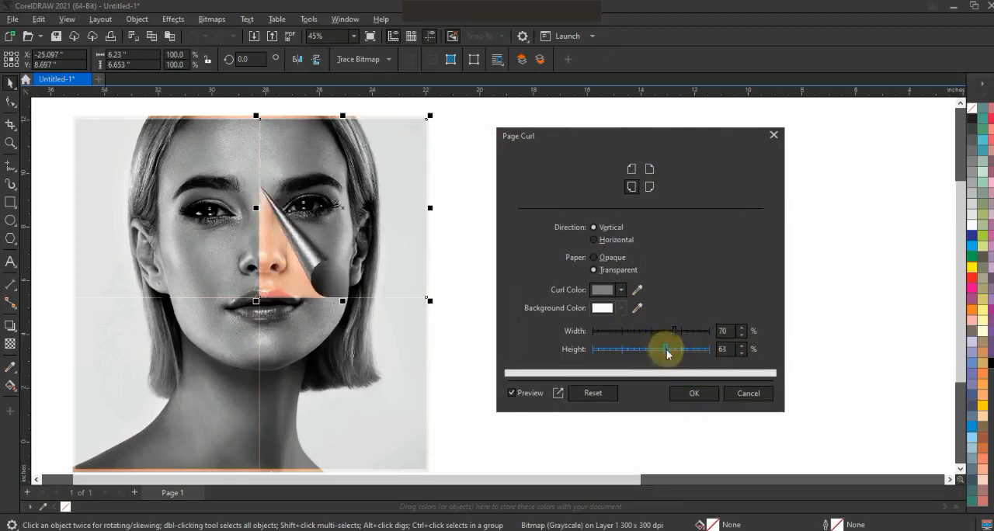
click(690, 390)
- Apply a Page Curl to the upper-left grayscale quarter, curling its lower-right corner with 28% width and 63% height
click(206, 273)
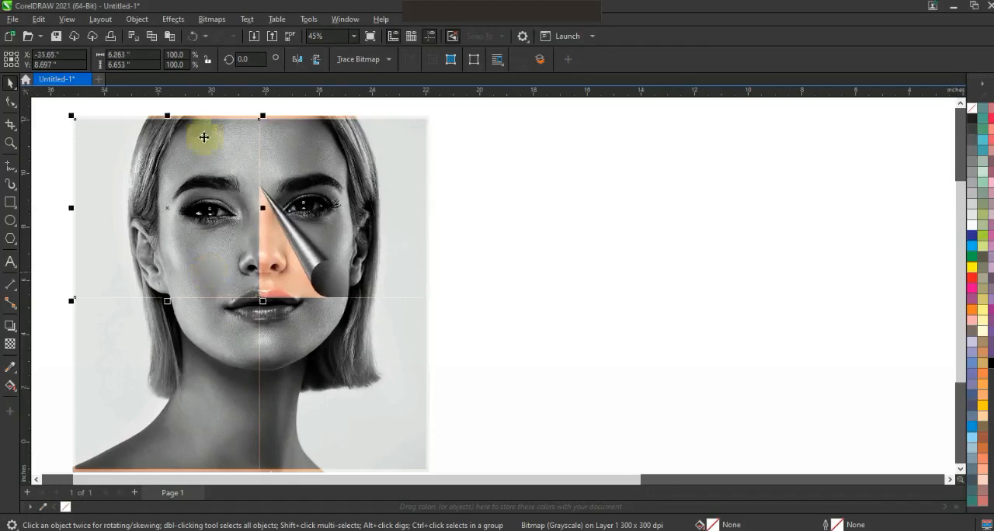
click(181, 22)
mouse_move(194, 52)
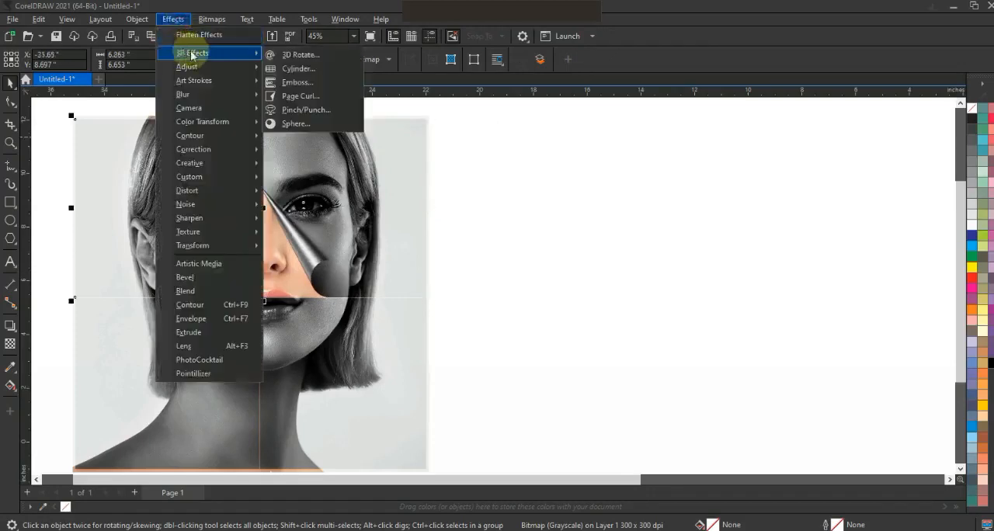
click(623, 265)
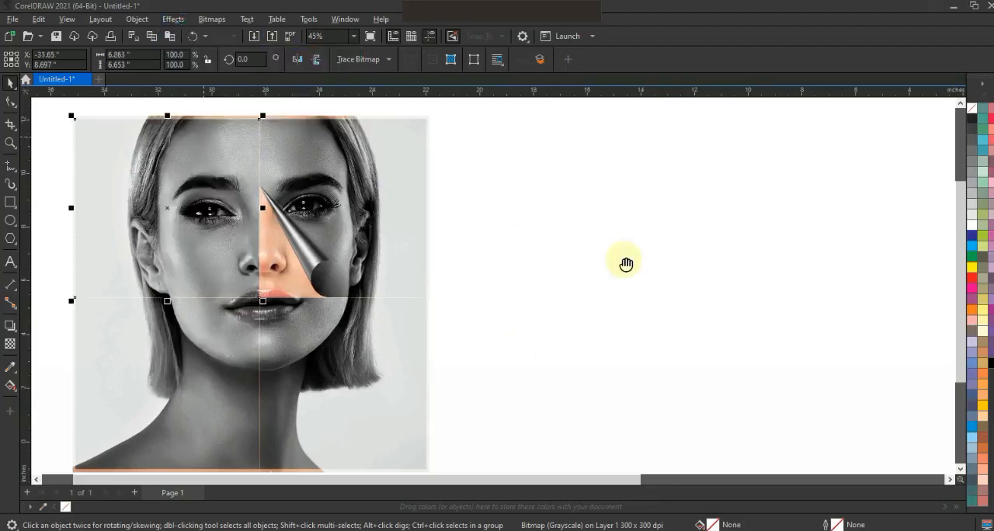
drag(501, 135, 683, 150)
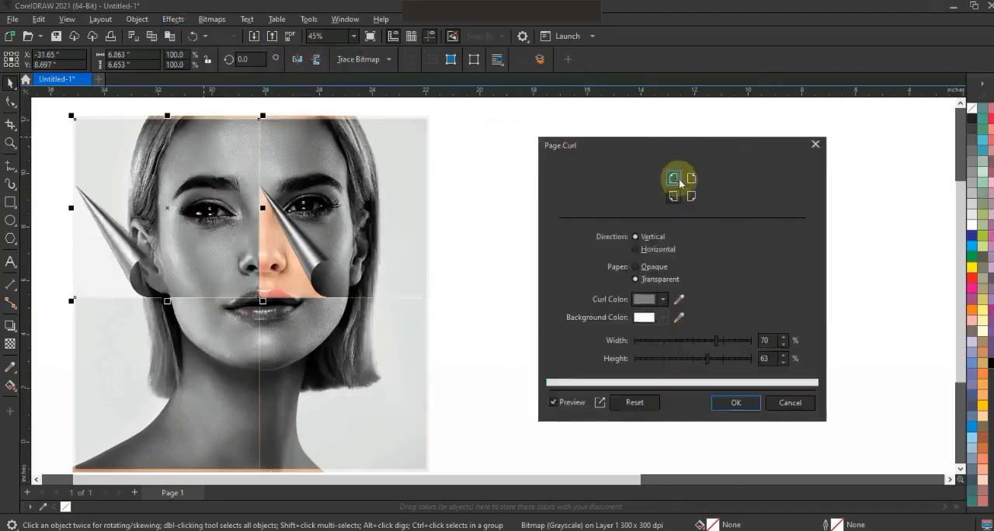
click(691, 196)
drag(716, 341, 662, 341)
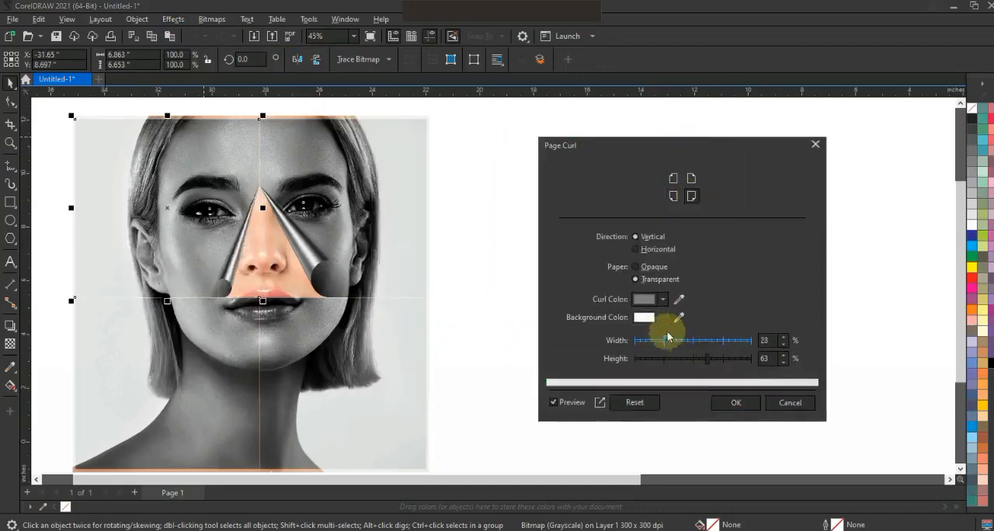
click(735, 402)
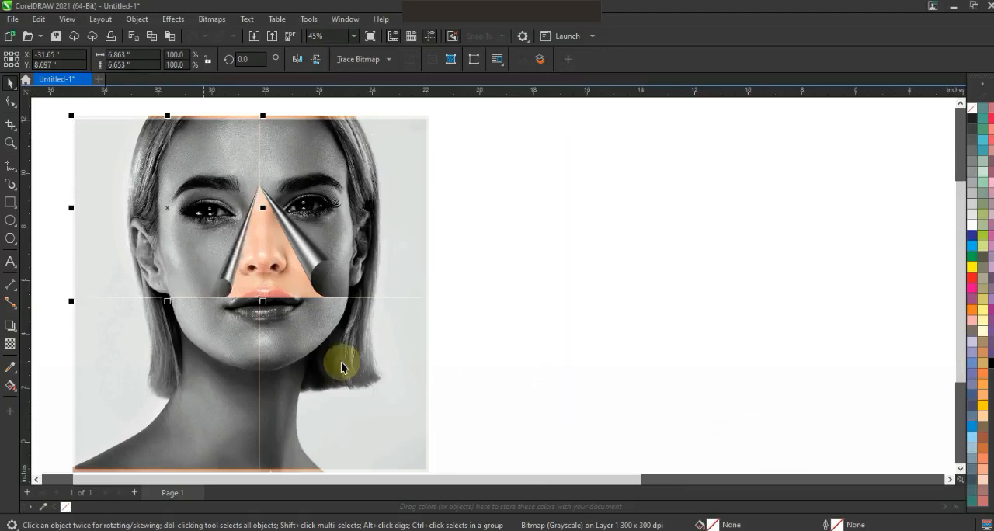
click(177, 21)
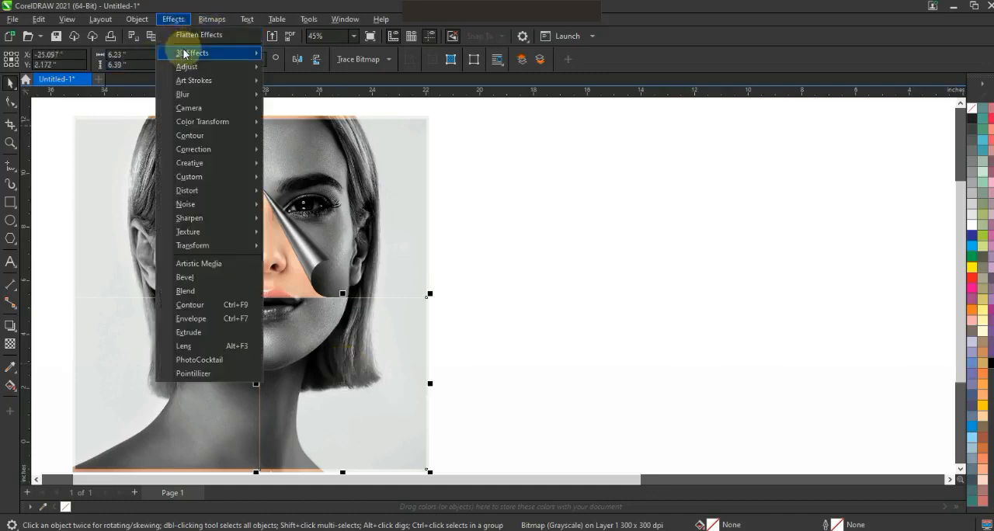
mouse_move(184, 53)
click(297, 99)
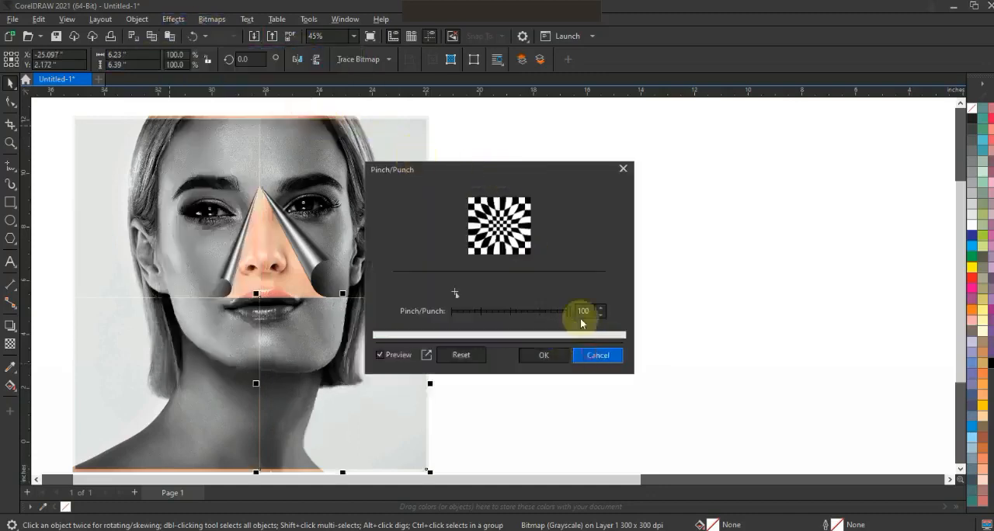
key(Escape)
- Apply a Page Curl to the lower-right grayscale quarter, curling its upper-left corner with 43% width and 47% height
click(174, 19)
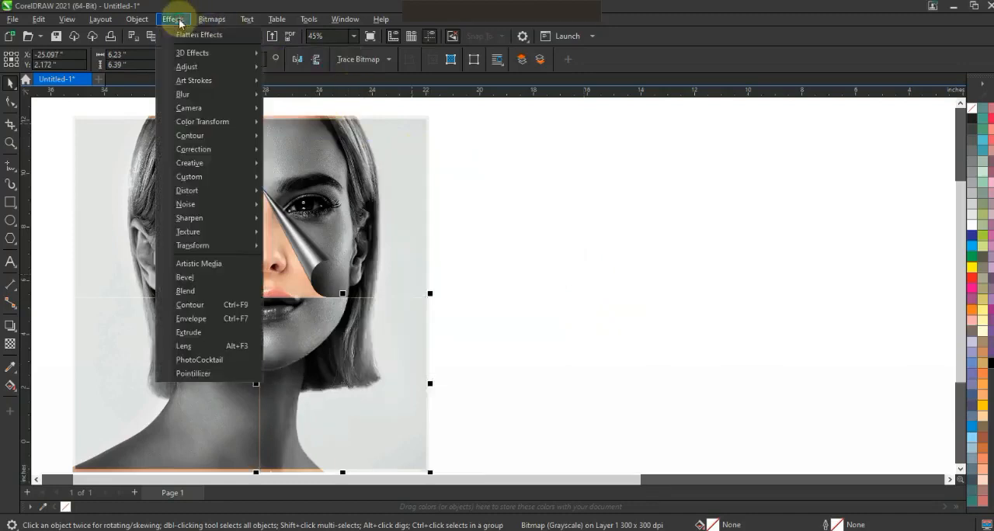
mouse_move(183, 52)
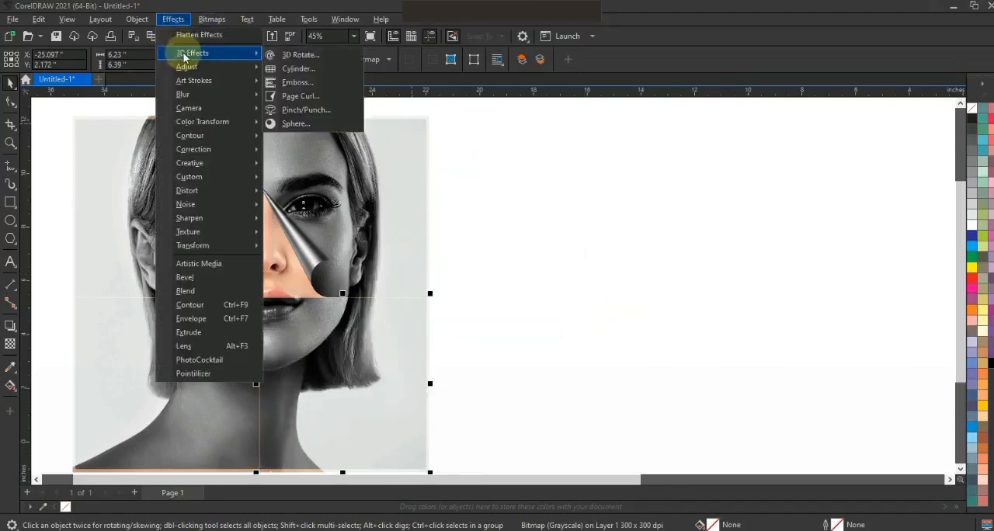
click(302, 97)
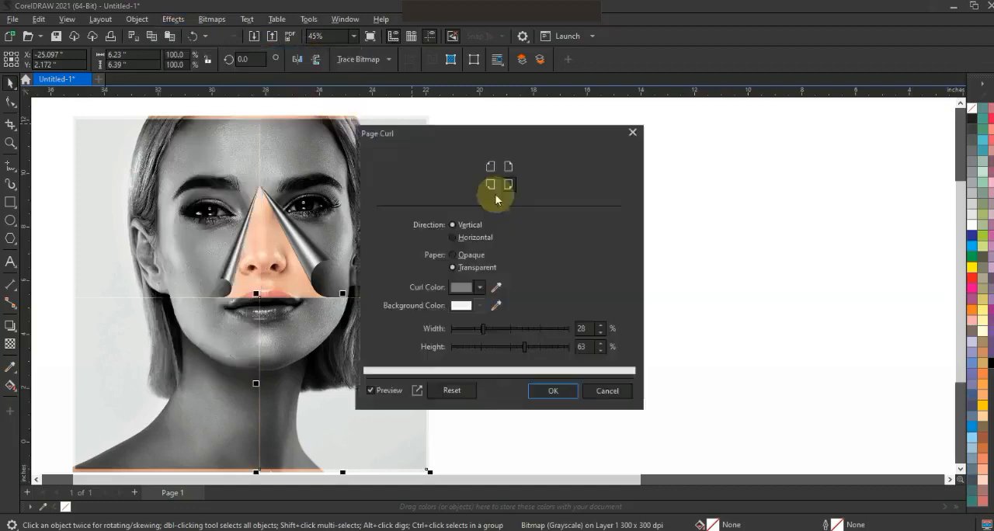
drag(476, 141, 675, 141)
click(689, 167)
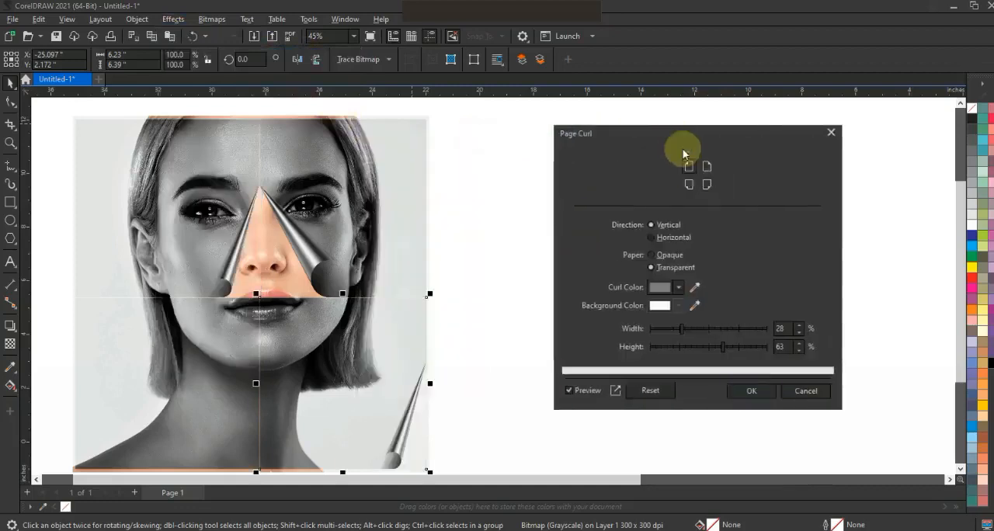
drag(718, 332, 688, 328)
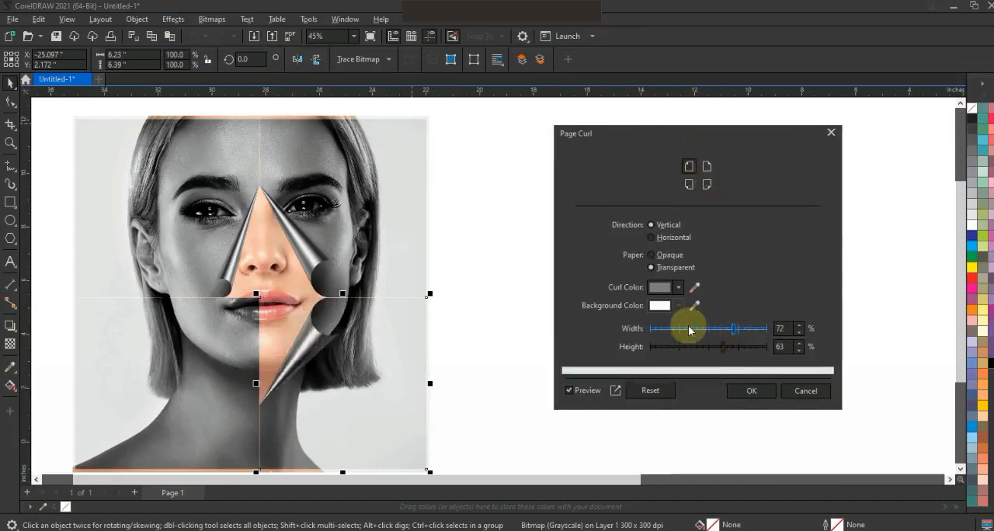
click(701, 329)
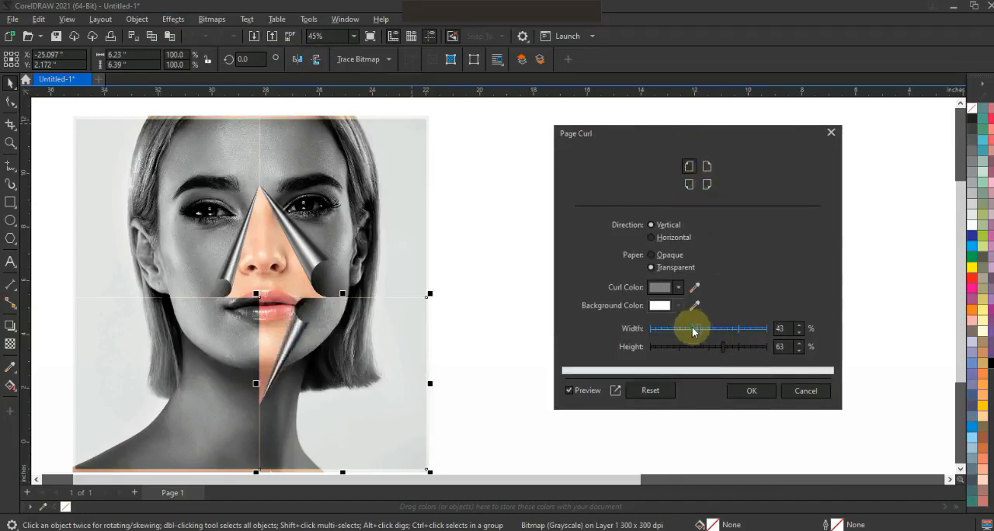
click(705, 348)
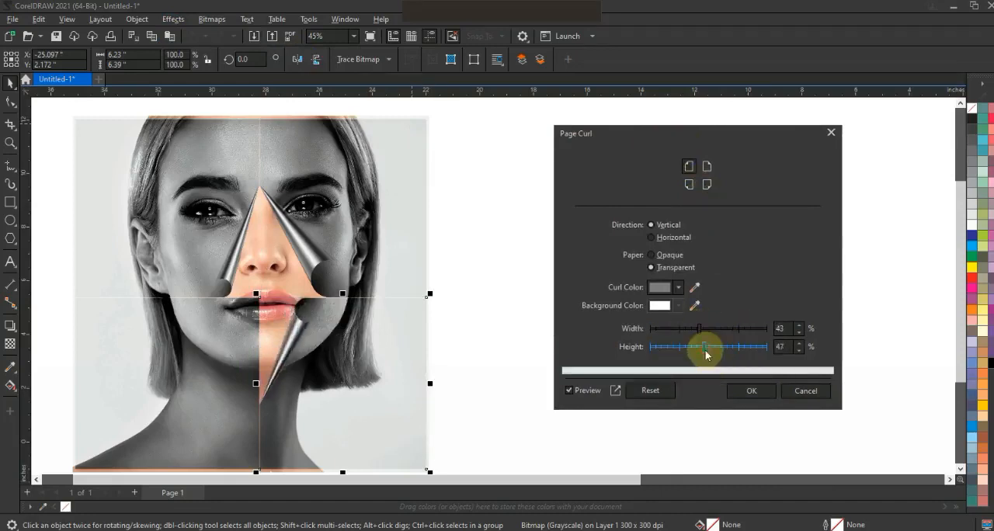
click(746, 391)
- Apply a Page Curl to the lower-left grayscale quarter, curling its upper-right corner with 47% width and 47% height
click(208, 367)
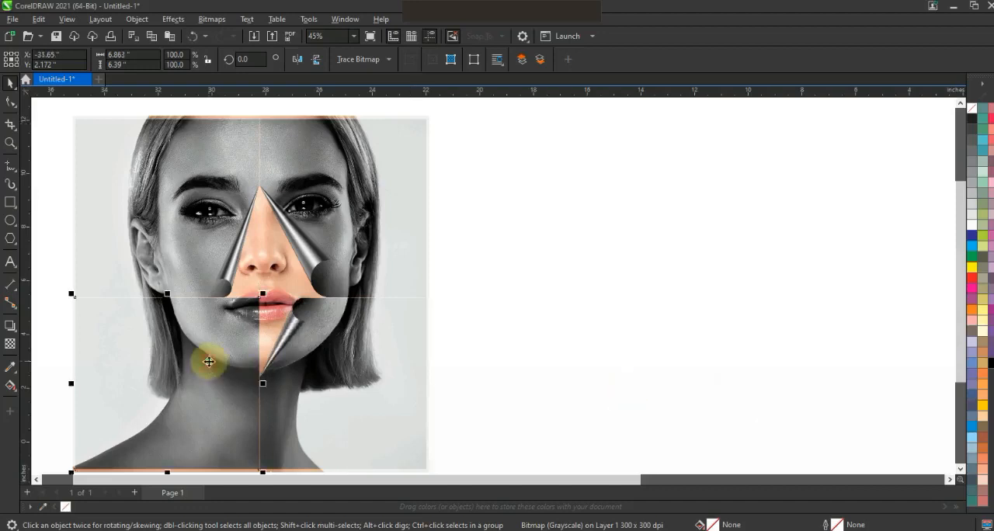
click(213, 19)
mouse_move(180, 21)
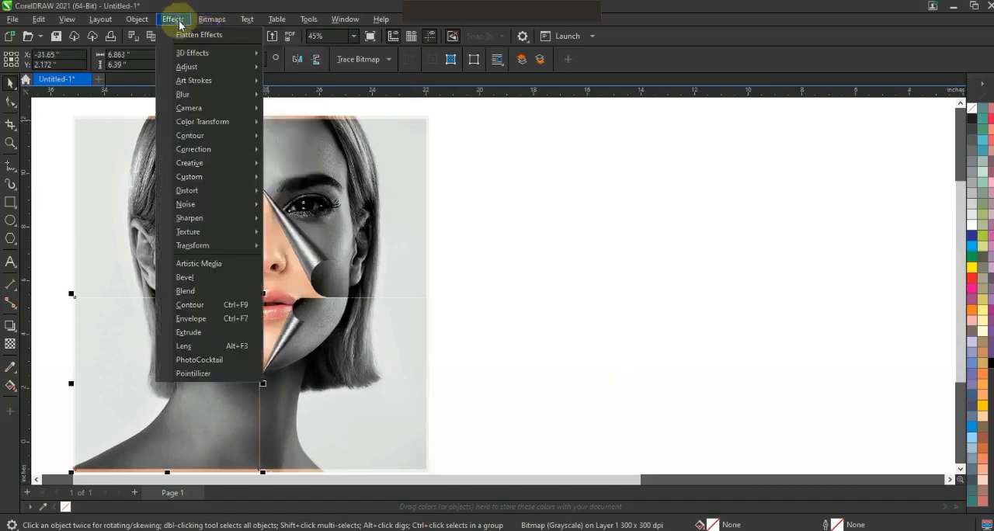
mouse_move(199, 53)
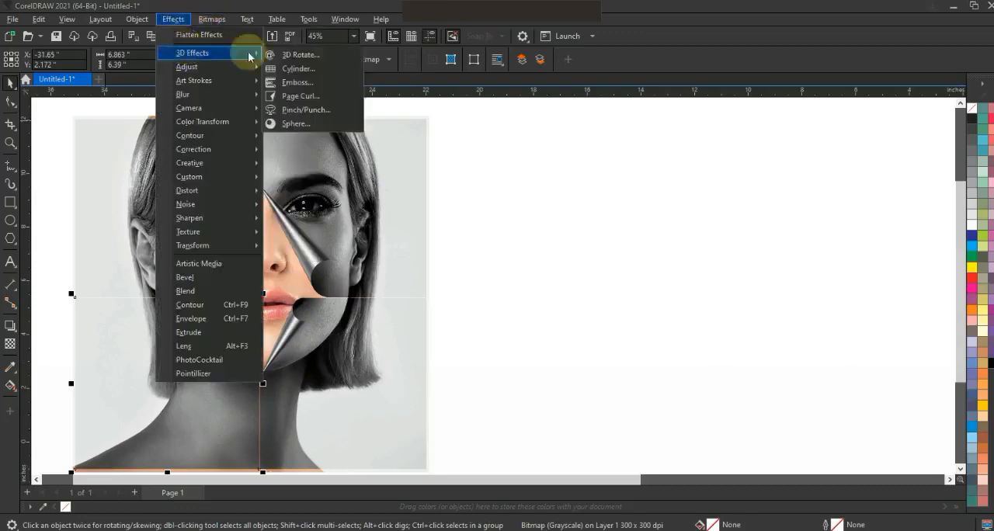
click(296, 97)
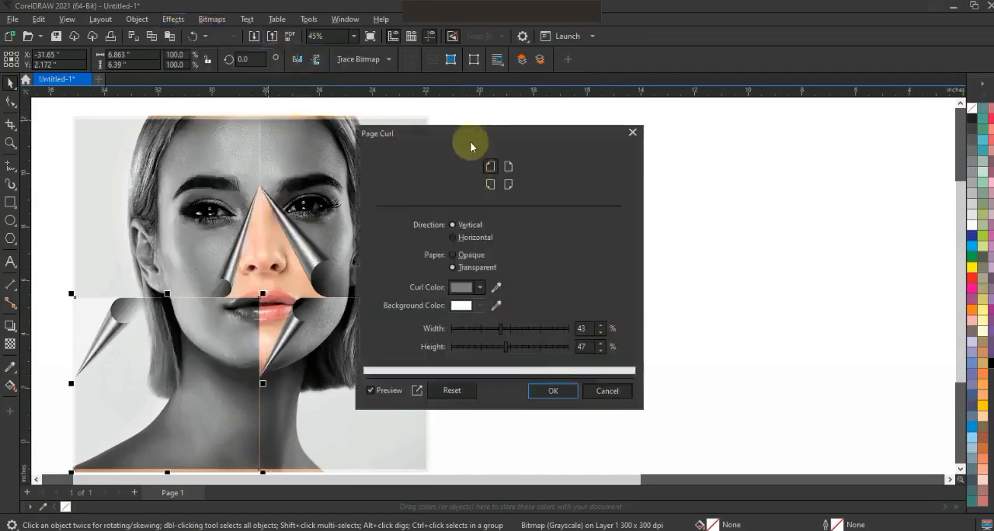
click(508, 167)
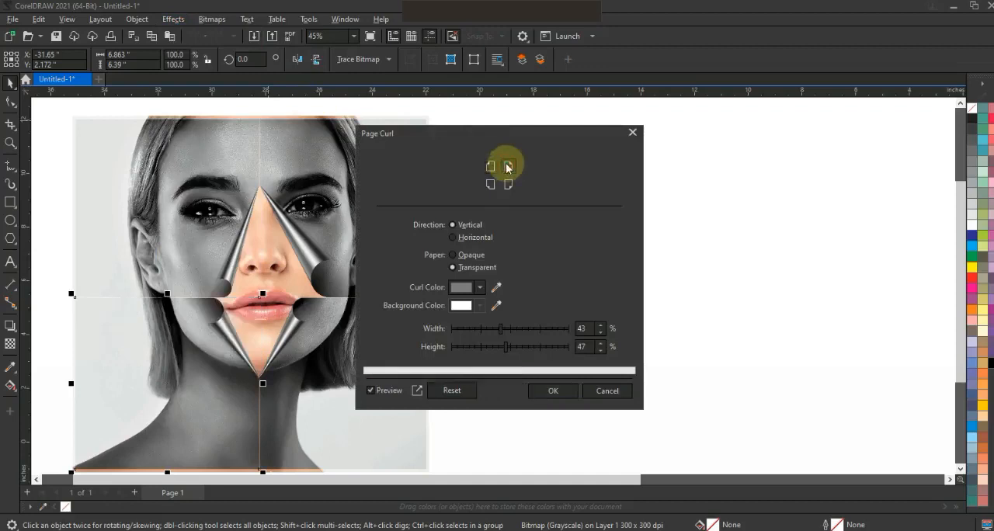
drag(474, 330, 506, 334)
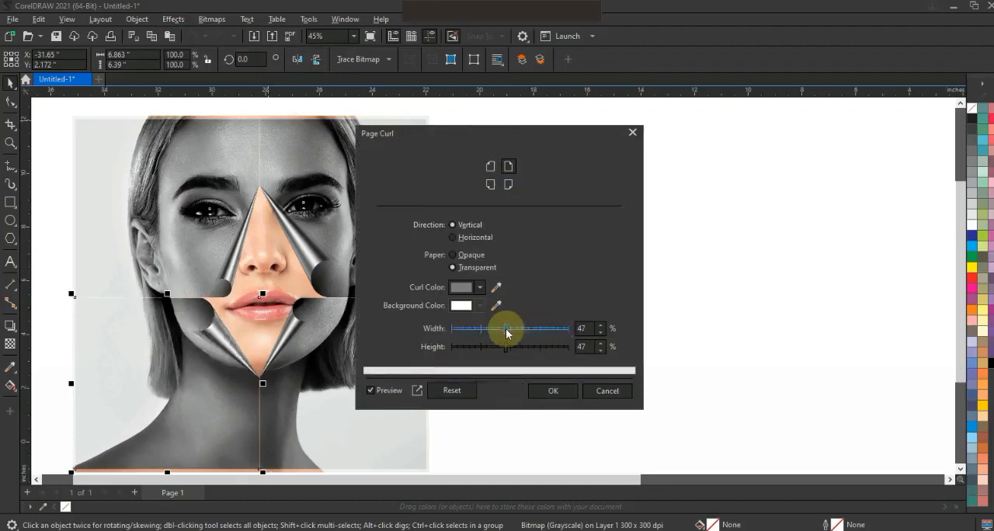
click(544, 392)
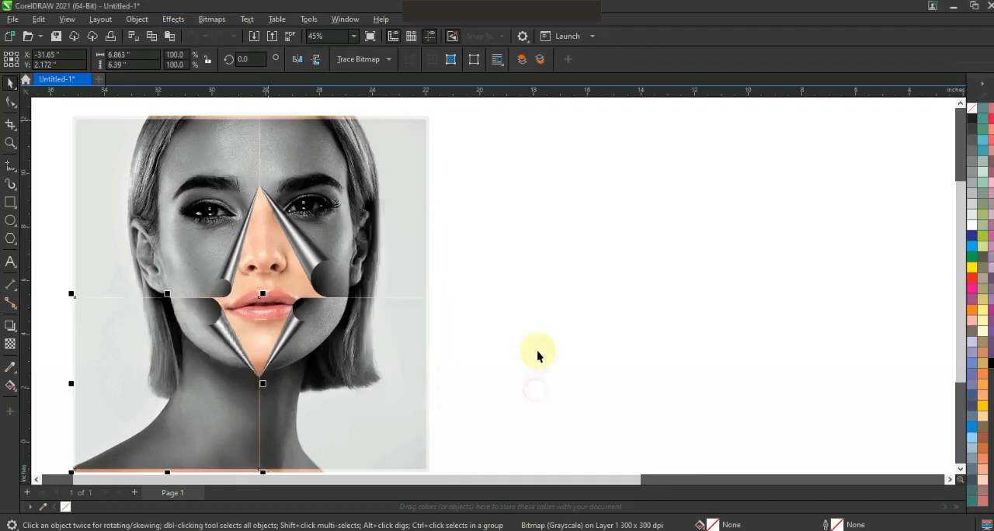
- Draw a rectangle about 12.8 by 12.7 inches over the portrait, slightly inside its outer edges
click(563, 340)
key(Escape)
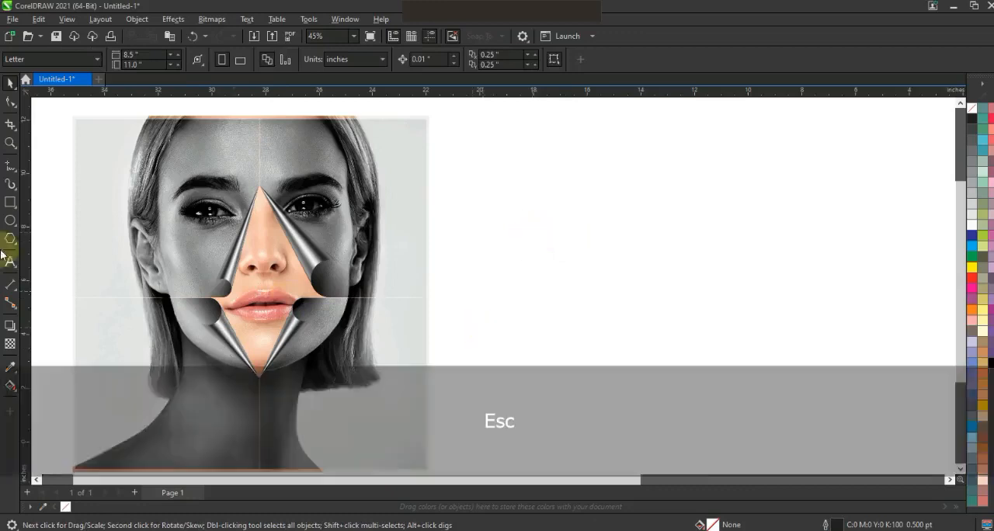
click(10, 204)
mouse_move(79, 122)
mouse_down()
mouse_move(310, 333)
mouse_move(422, 466)
mouse_up()
click(10, 83)
key(shift+F2)
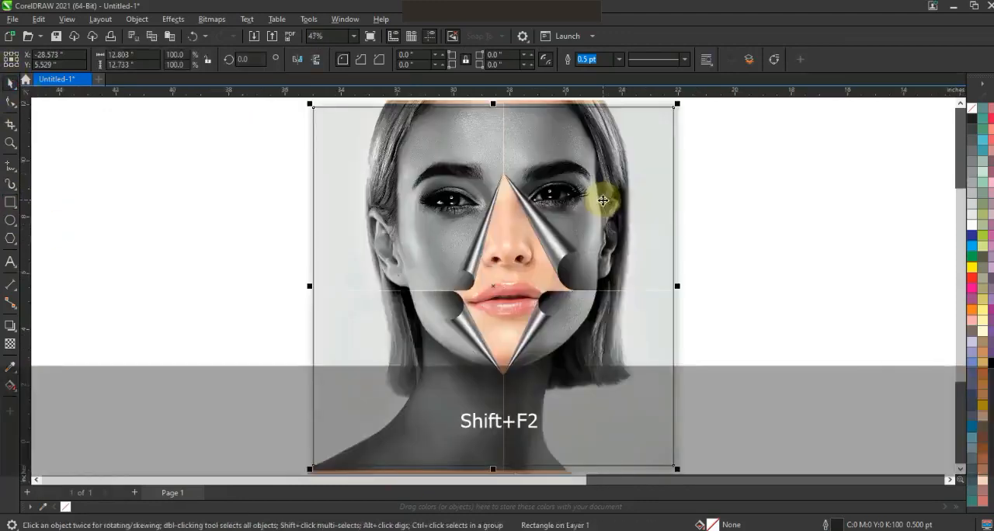
key(Escape)
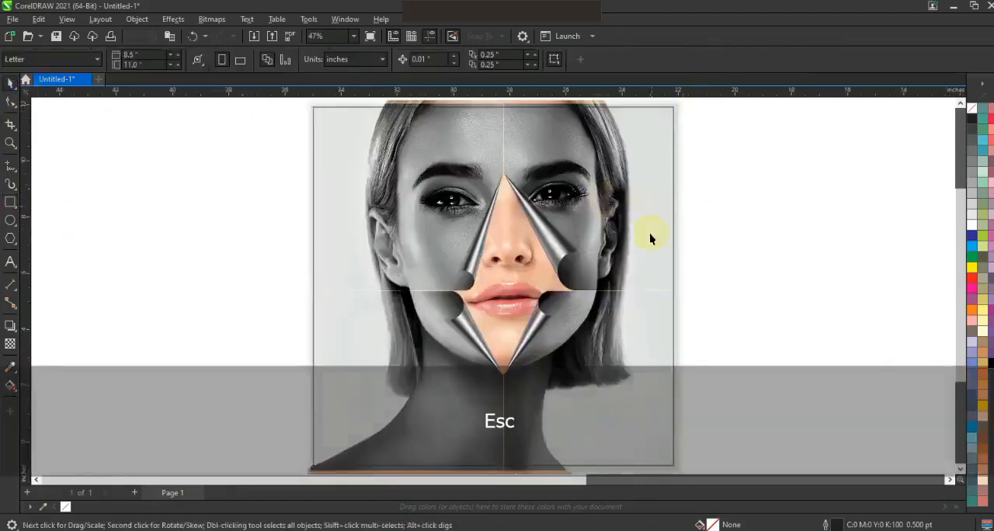
- Place the four curled quarters and the colour portrait inside the rectangle with PowerClip, and remove the rectangle's outline
key(F3)
drag(695, 355, 438, 152)
key(shift+F2)
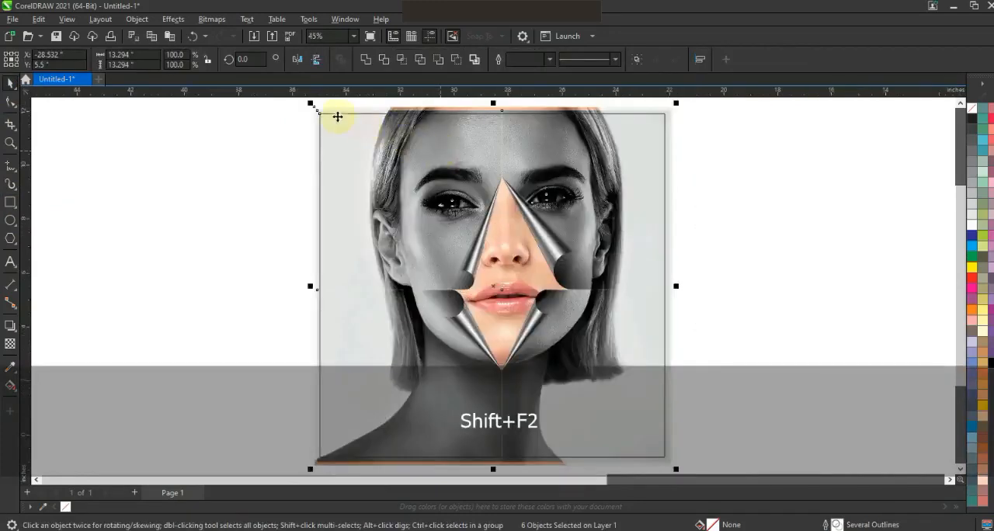
click(178, 23)
mouse_move(152, 23)
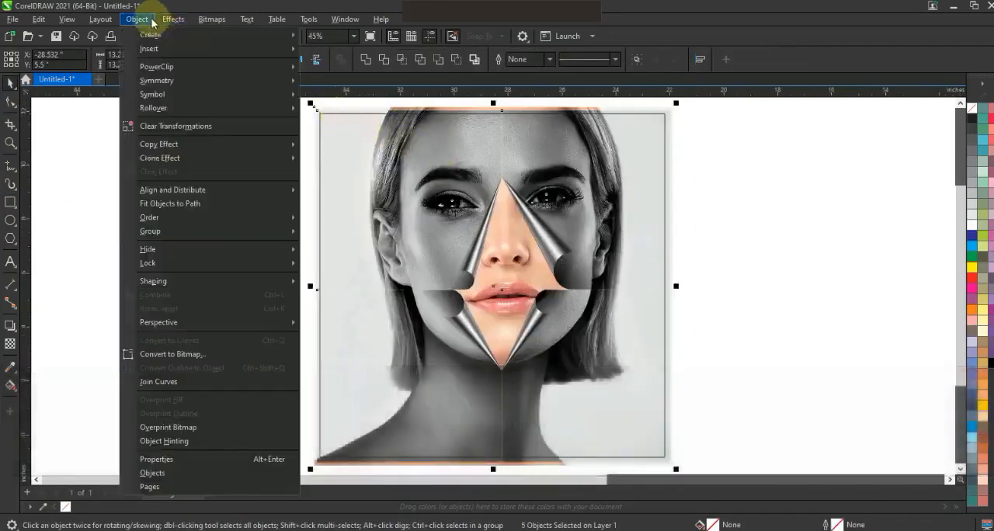
mouse_move(279, 67)
click(339, 70)
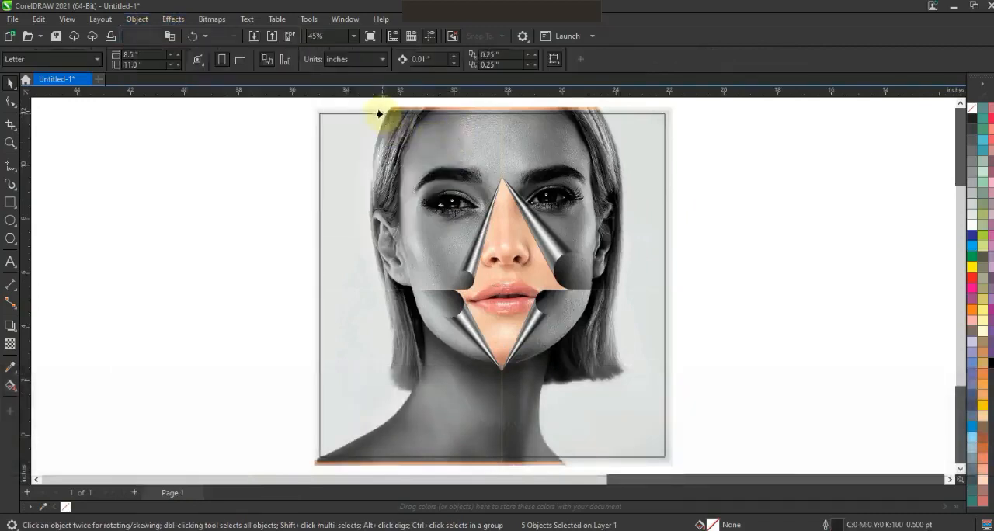
click(379, 114)
- Deselect everything and show the finished artwork in full-screen preview
click(747, 243)
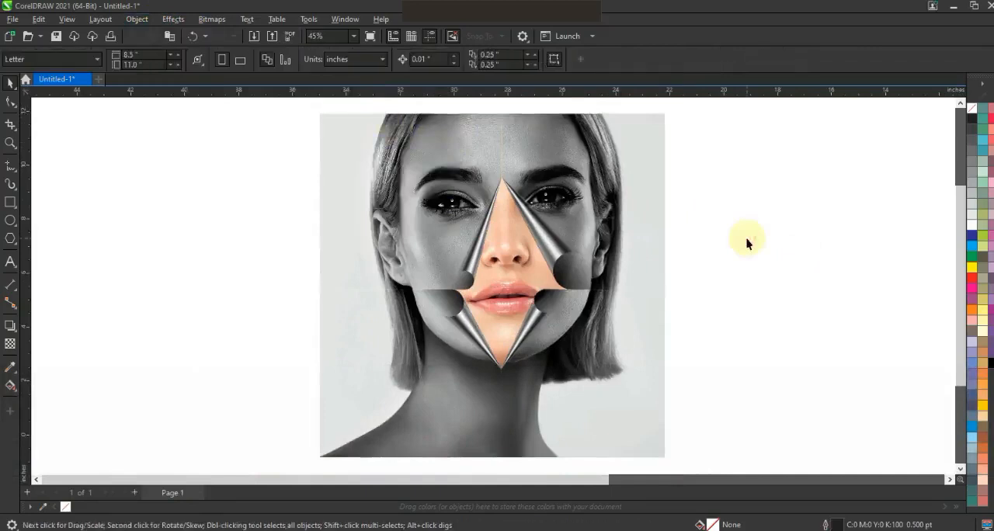
key(F9)
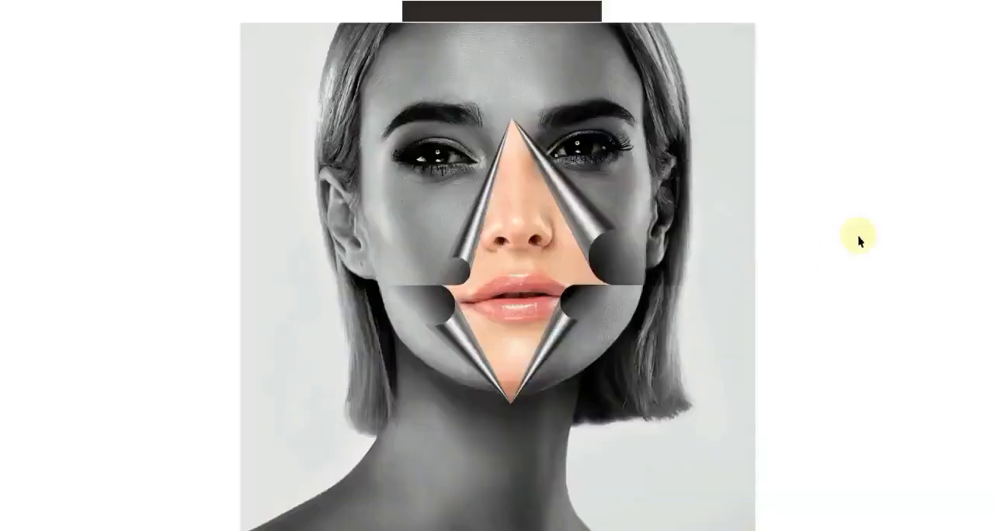